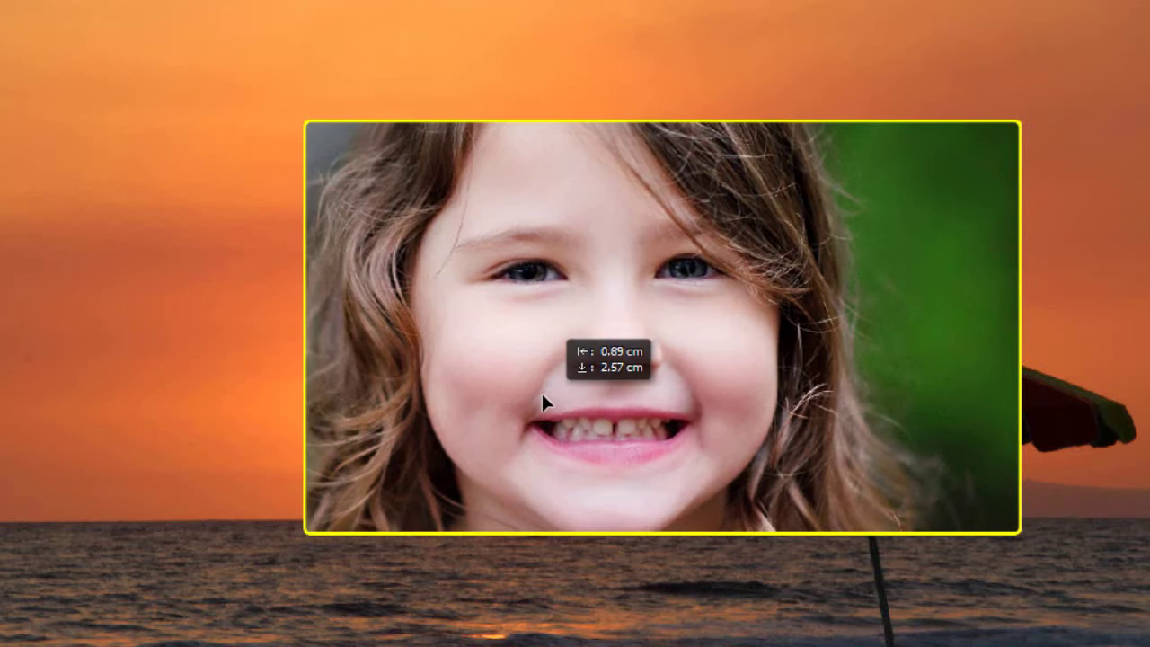
- Hide and reshow the girl's photo layer to check the sunset beach beneath
mouse_move(743, 405)
left_mouse_down()
mouse_move(639, 350)
mouse_move(640, 321)
left_mouse_up()
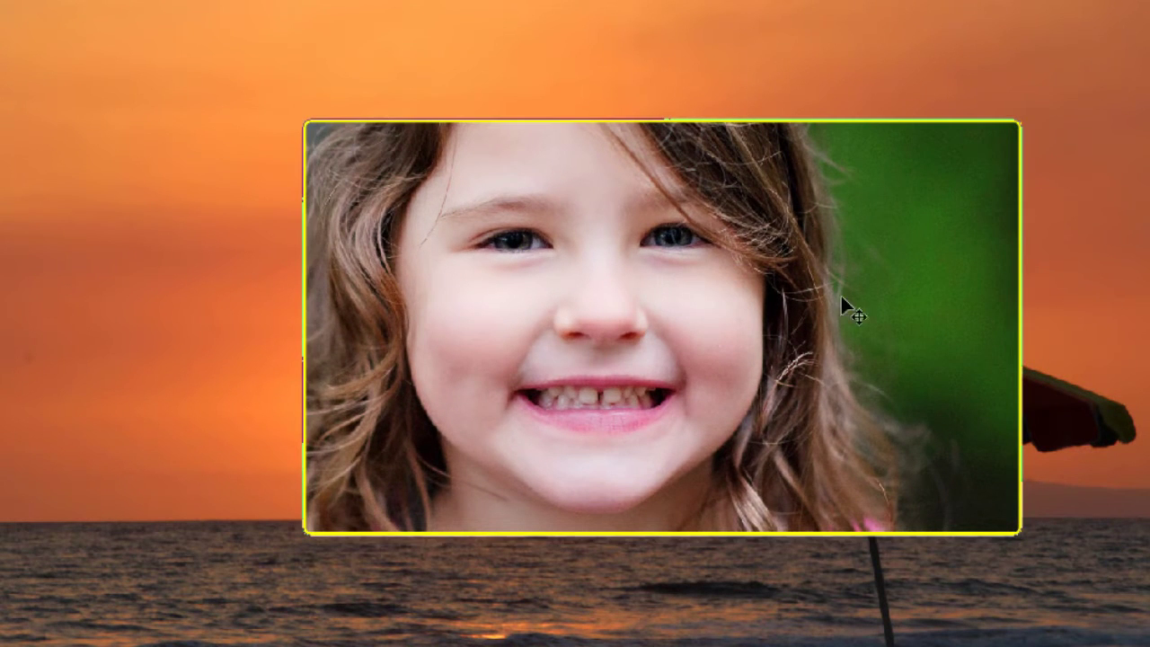
left_click_drag(667, 343, 529, 210)
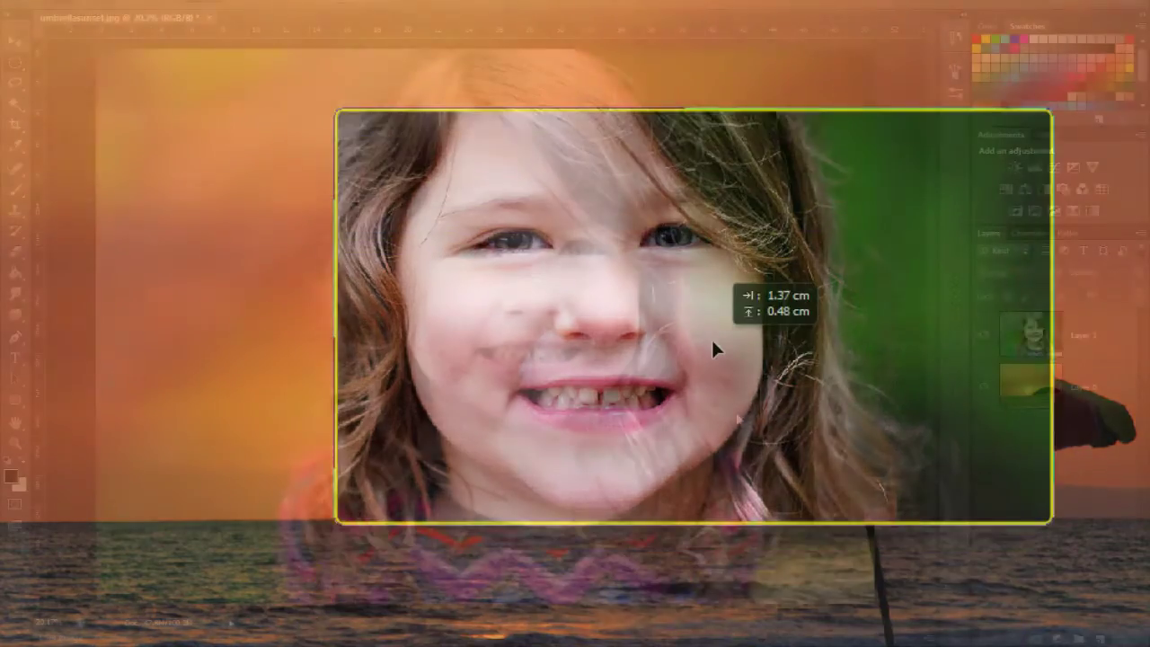
left_click_drag(529, 210, 708, 356)
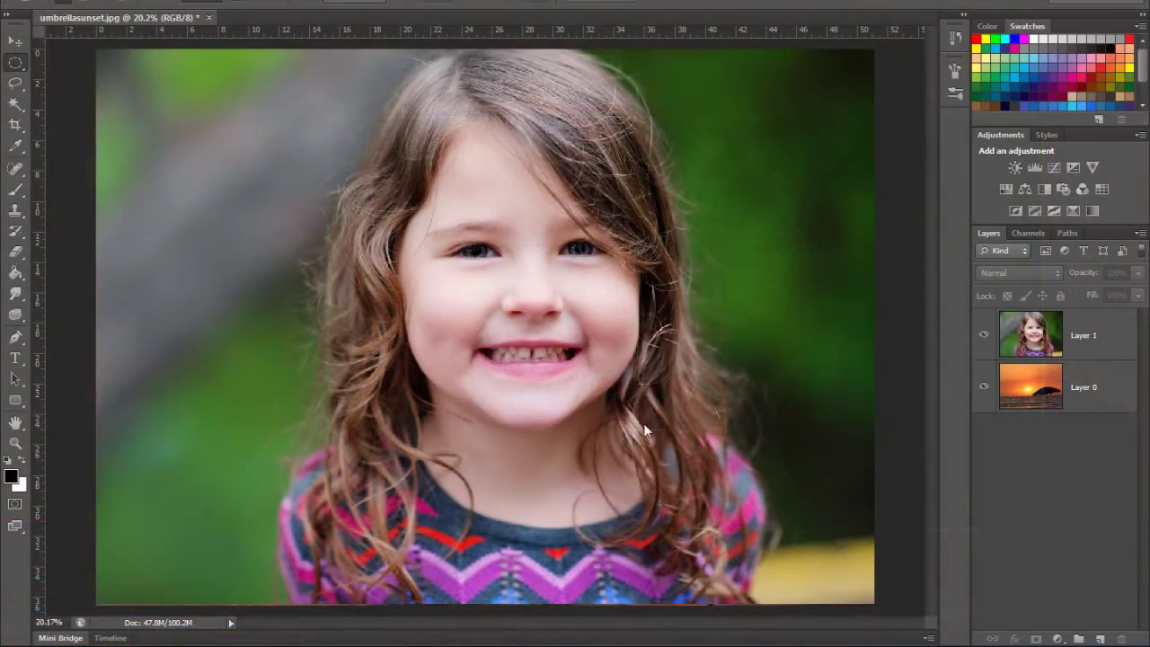
left_click(985, 337)
left_click(985, 338)
- Mask Layer 1 to an elliptical selection drawn around the girl's face
left_click_drag(319, 109, 731, 461)
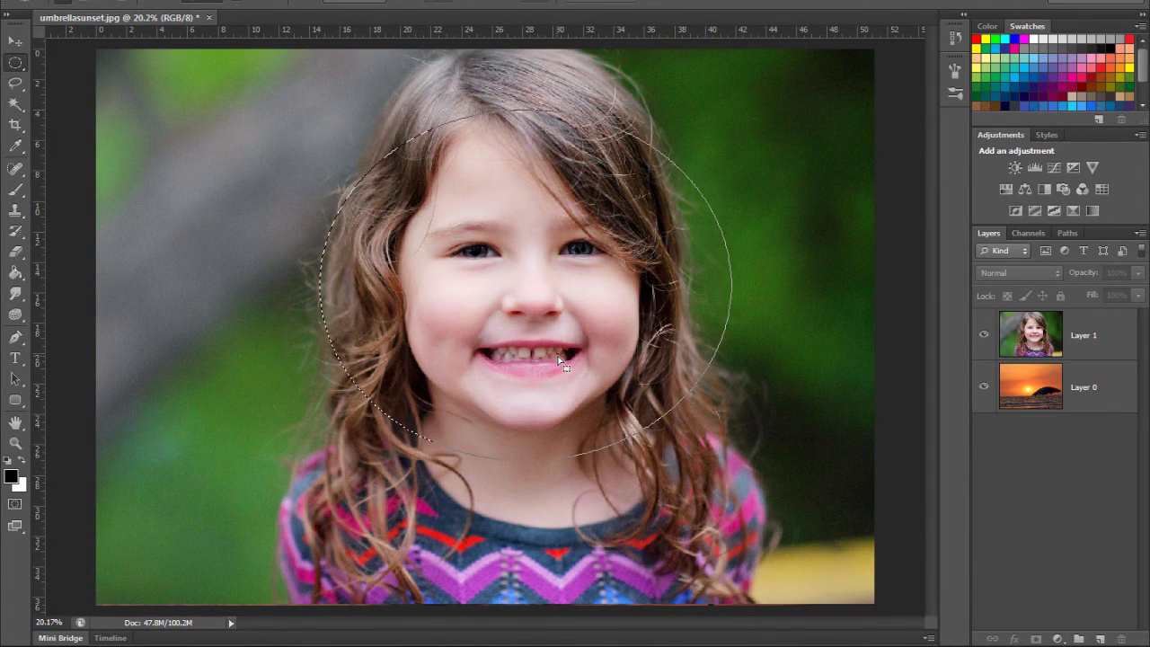
left_click(1038, 340)
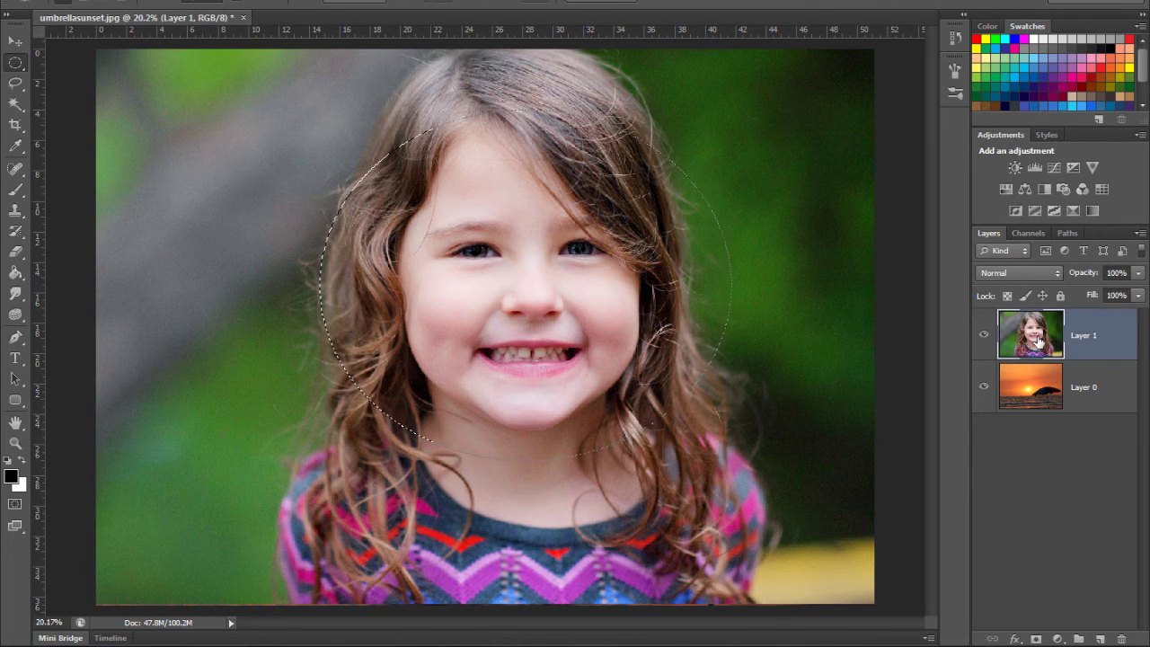
left_click(1038, 639)
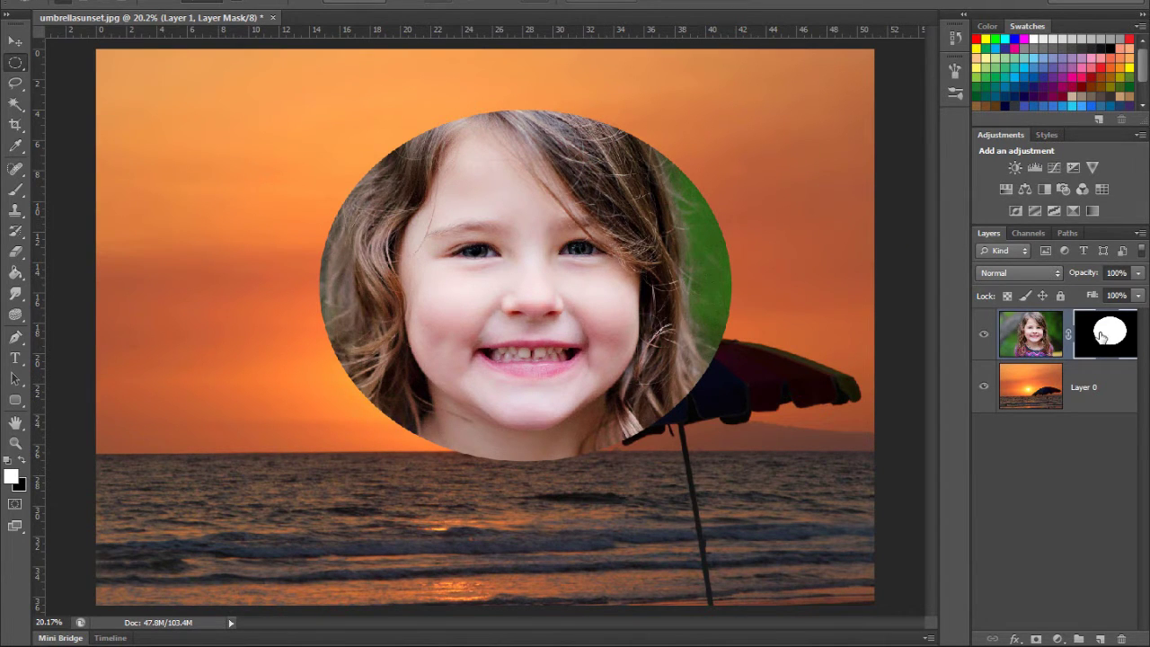
left_click(1031, 344)
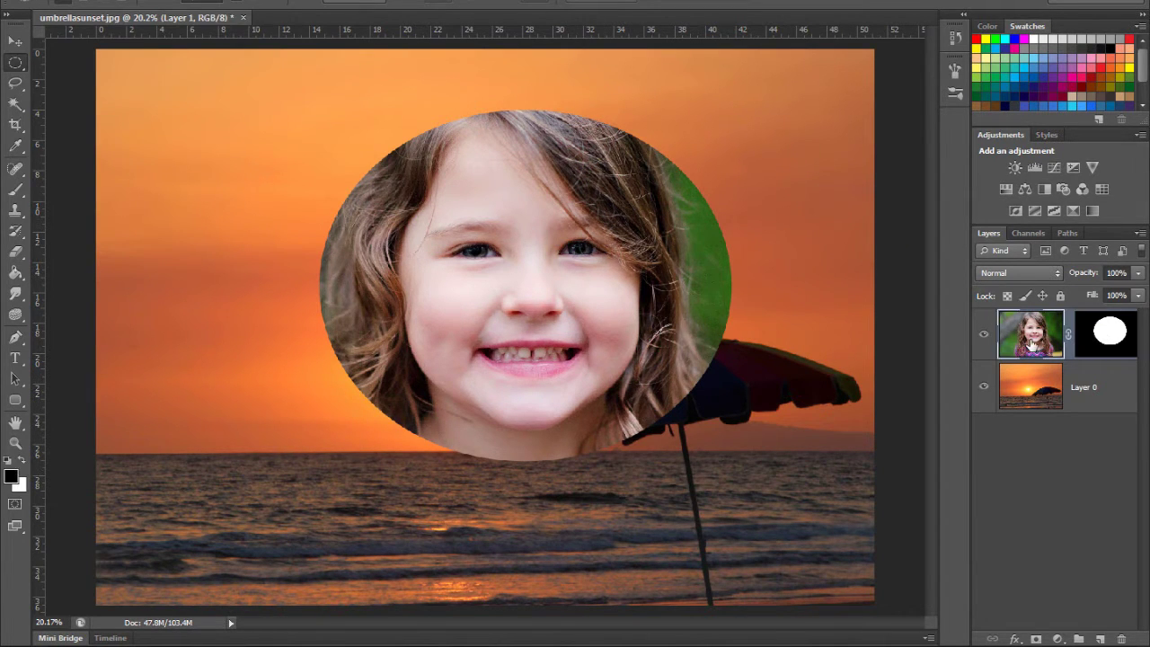
- Move the oval-masked portrait lower and further right over the sunset
left_click(1103, 338)
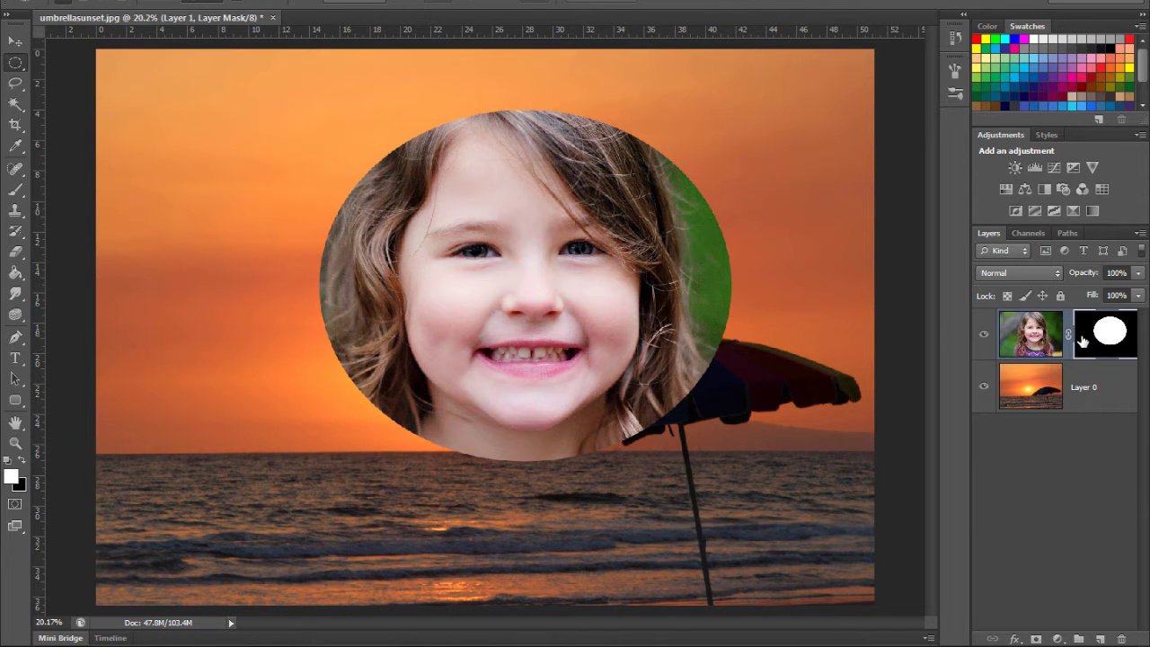
left_click(15, 40)
mouse_move(525, 303)
left_mouse_down()
mouse_move(333, 235)
mouse_move(632, 296)
mouse_move(637, 226)
mouse_move(662, 362)
mouse_move(603, 322)
mouse_move(569, 319)
left_mouse_up()
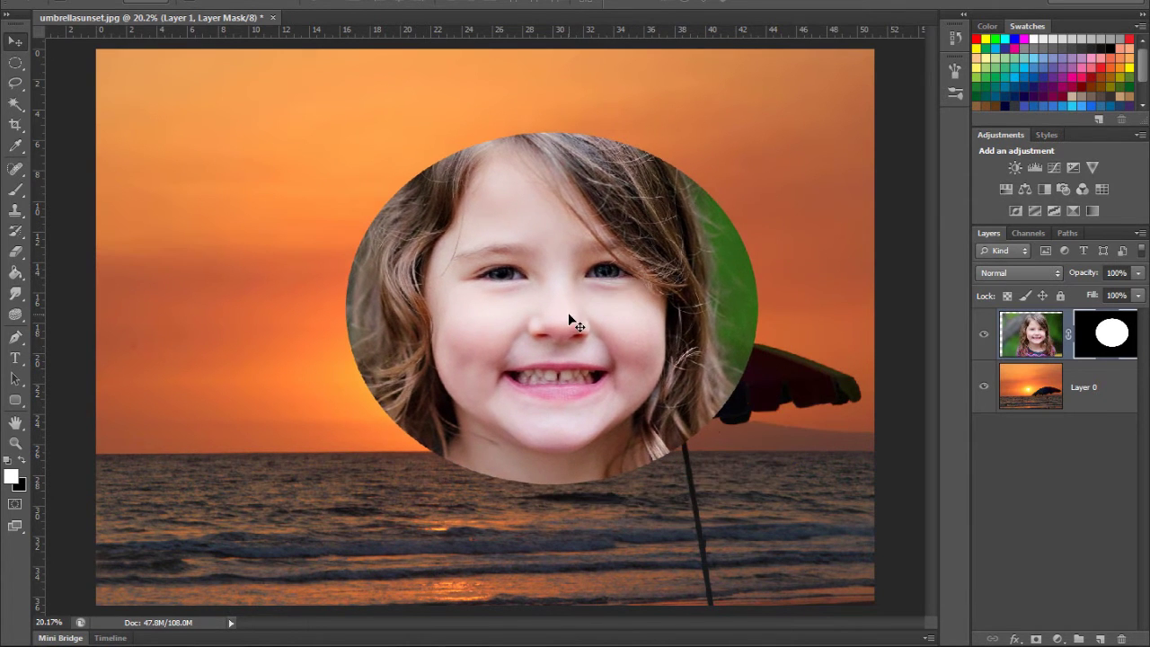
- Slide the girl's photo leftward inside the fixed oval mask, then retarget the mask
left_click(1033, 338)
mouse_move(629, 346)
left_mouse_down()
mouse_move(535, 339)
mouse_move(696, 312)
mouse_move(660, 400)
mouse_move(637, 364)
mouse_move(466, 379)
mouse_move(420, 409)
mouse_move(519, 267)
mouse_move(636, 434)
mouse_move(573, 349)
left_mouse_up()
left_click(1112, 345)
- Disable Layer 1's mask temporarily, then enable it again
right_click(1115, 338)
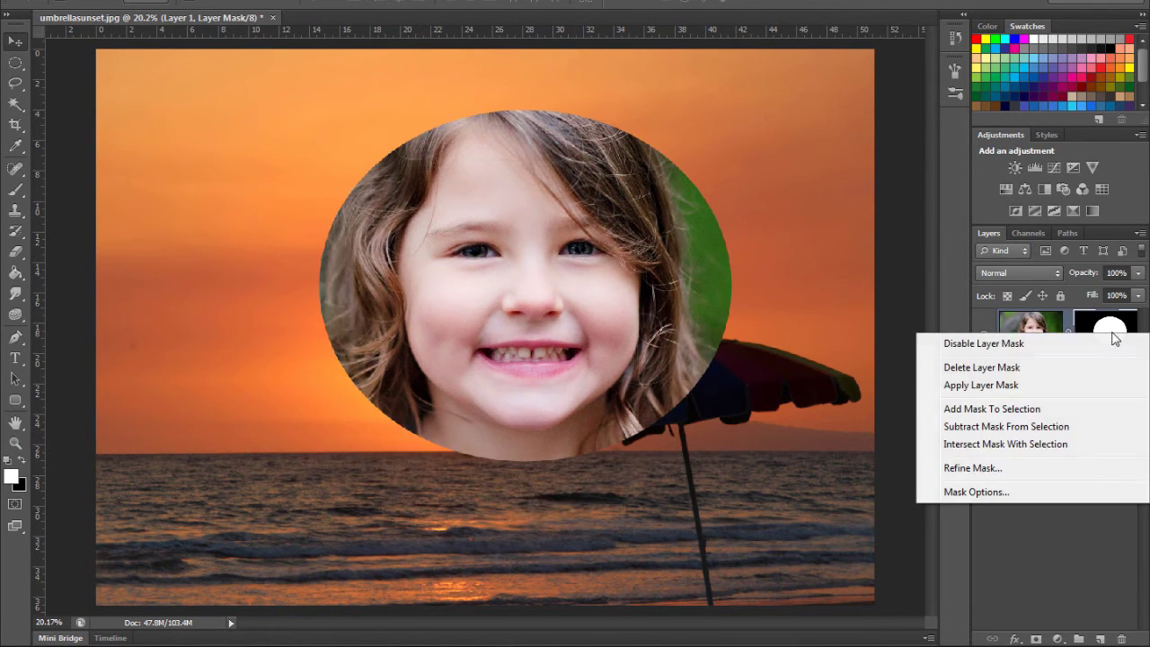
left_click(941, 351)
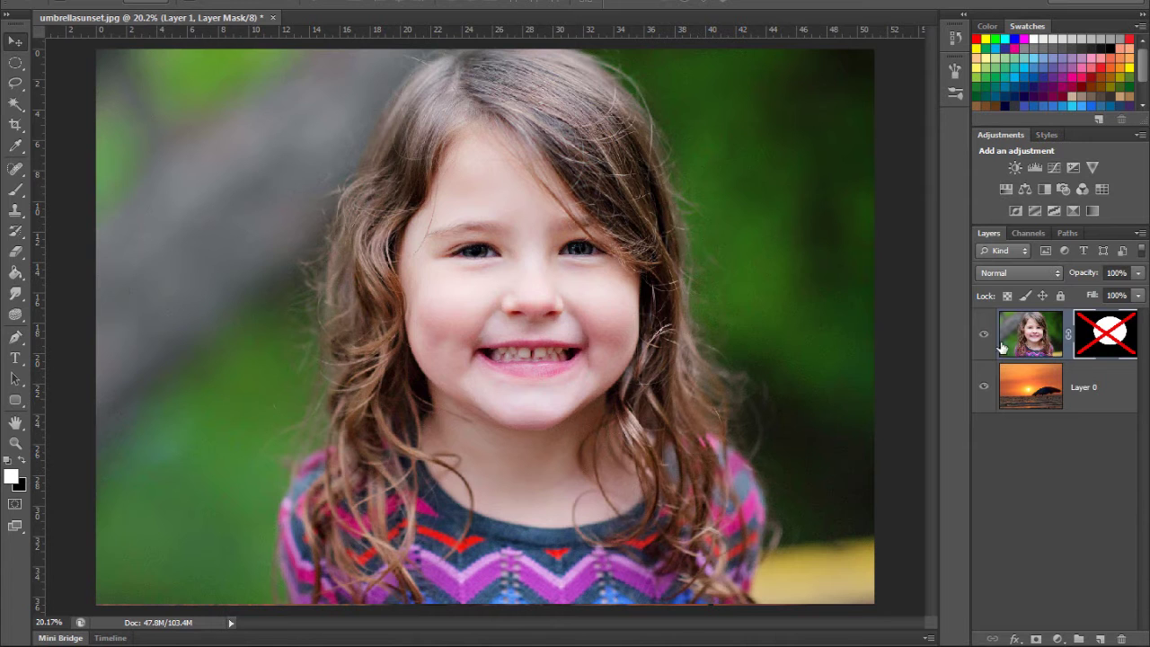
right_click(1104, 335)
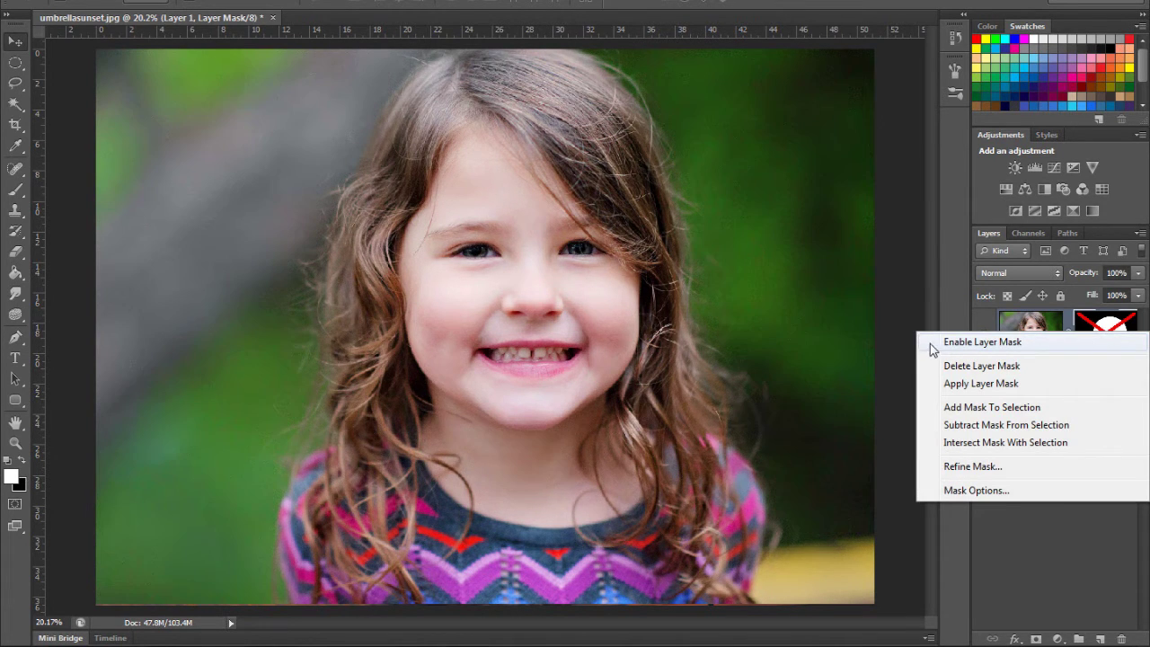
left_click(982, 343)
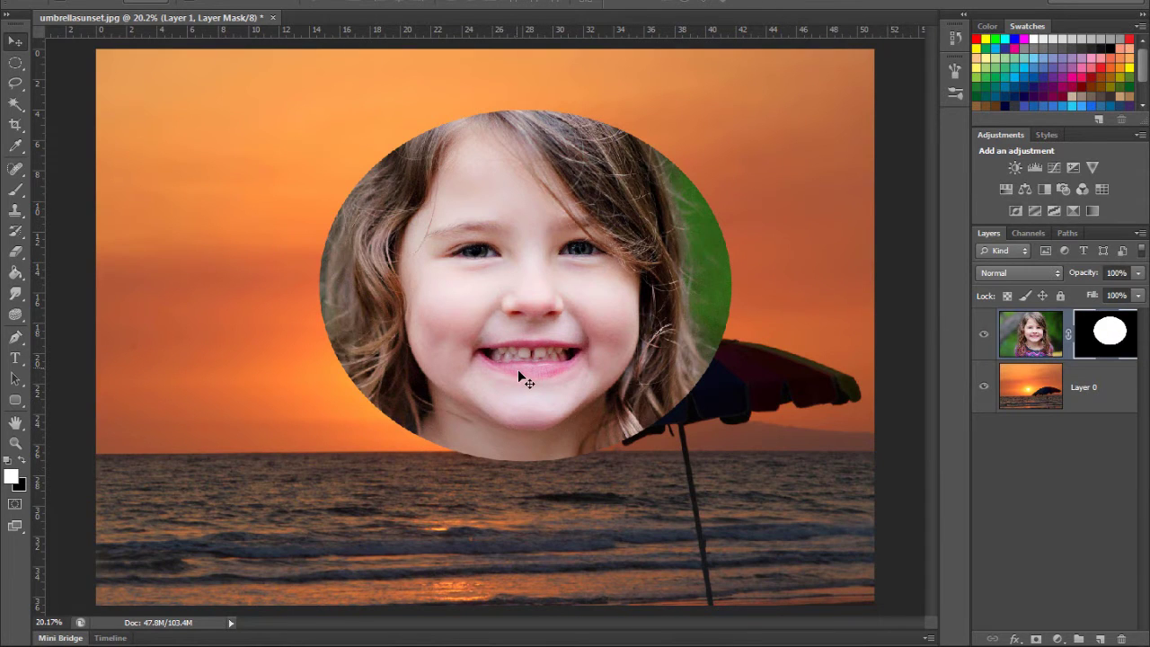
- Apply the layer mask, undo the apply, and view the oval mask by itself
right_click(1103, 338)
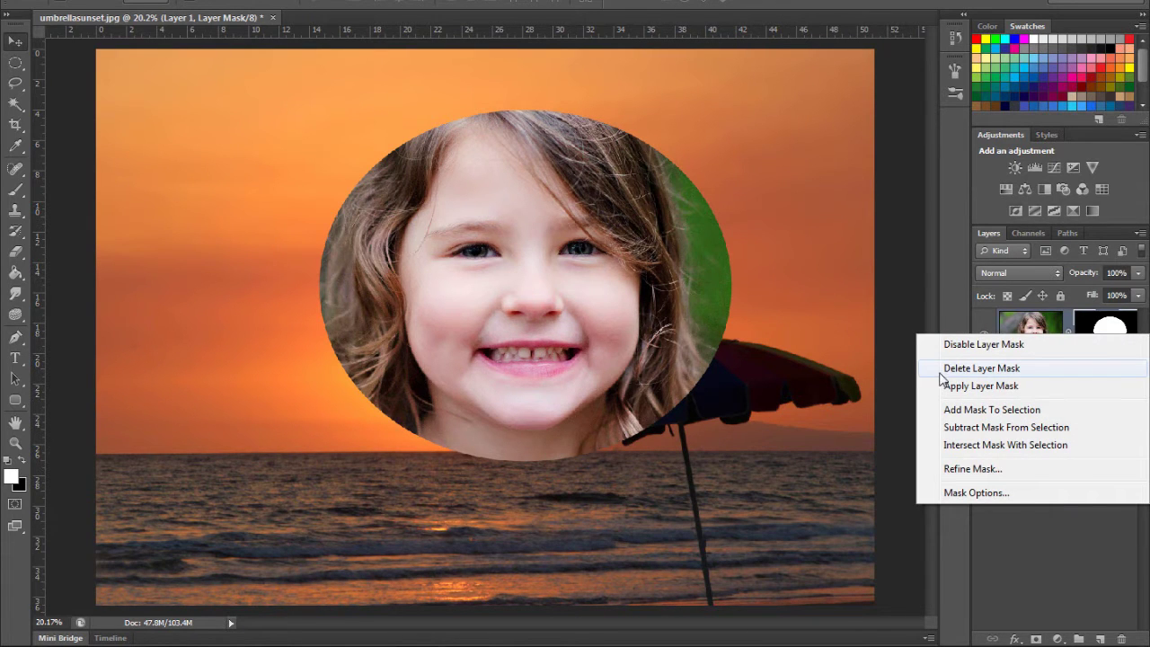
left_click(1026, 393)
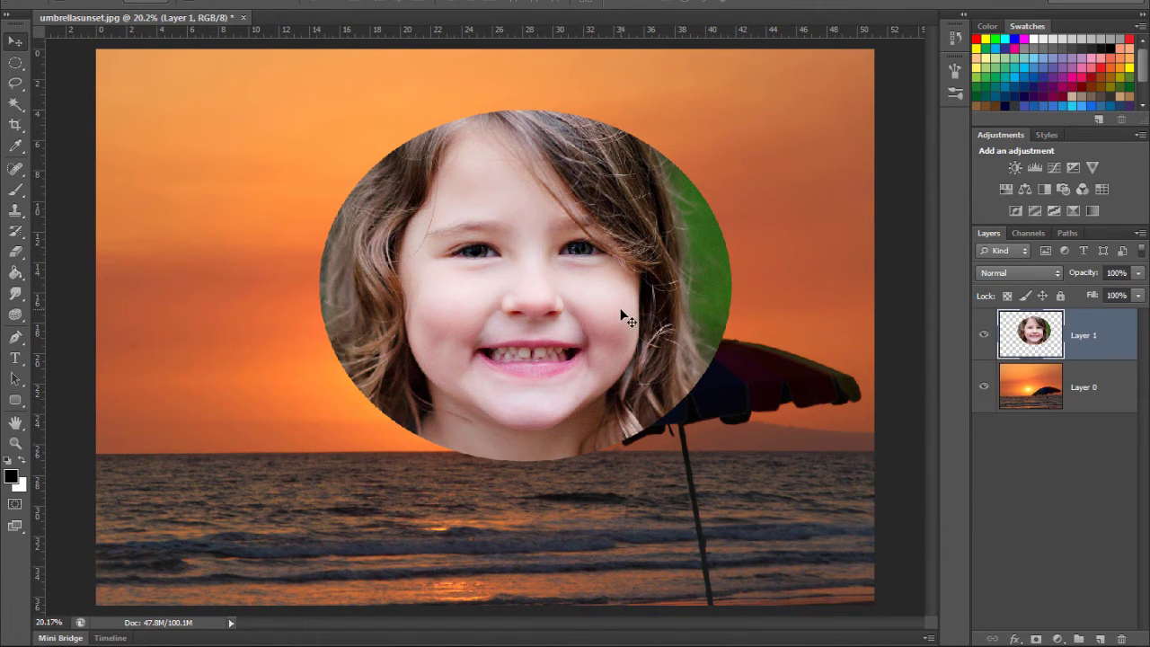
left_click_drag(621, 310, 663, 308)
key("ctrl+alt+z")
key("ctrl+alt+z")
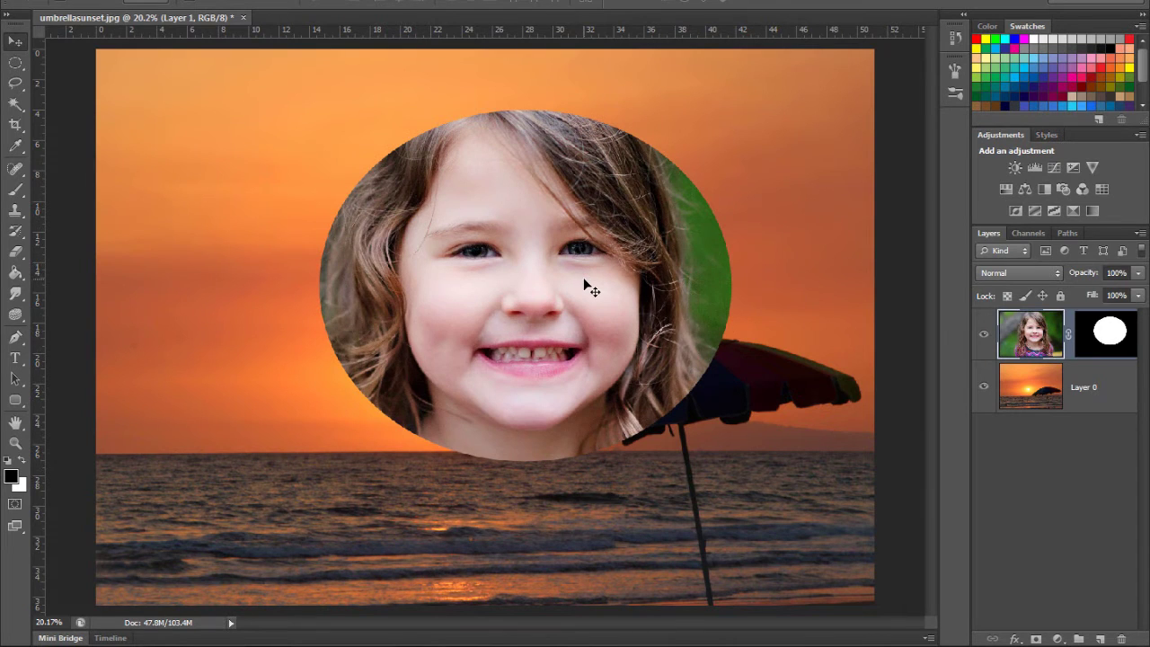
left_click(1111, 346, "ctrl")
left_click(1097, 338, "alt")
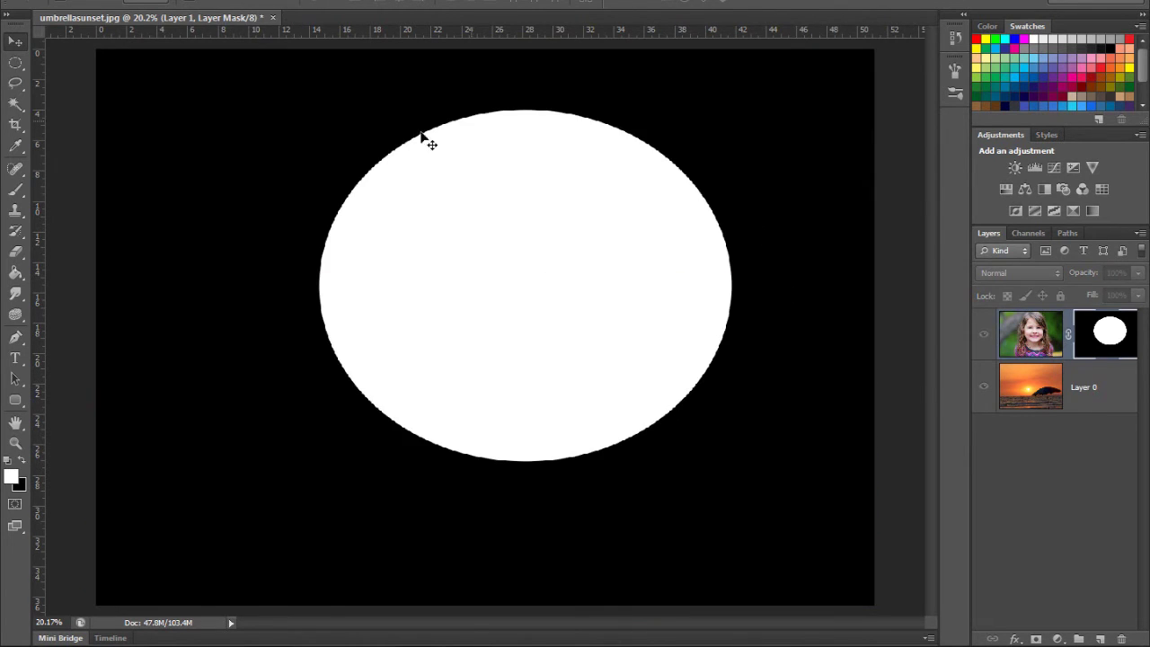
left_click(1109, 338)
left_click(1109, 338, "alt")
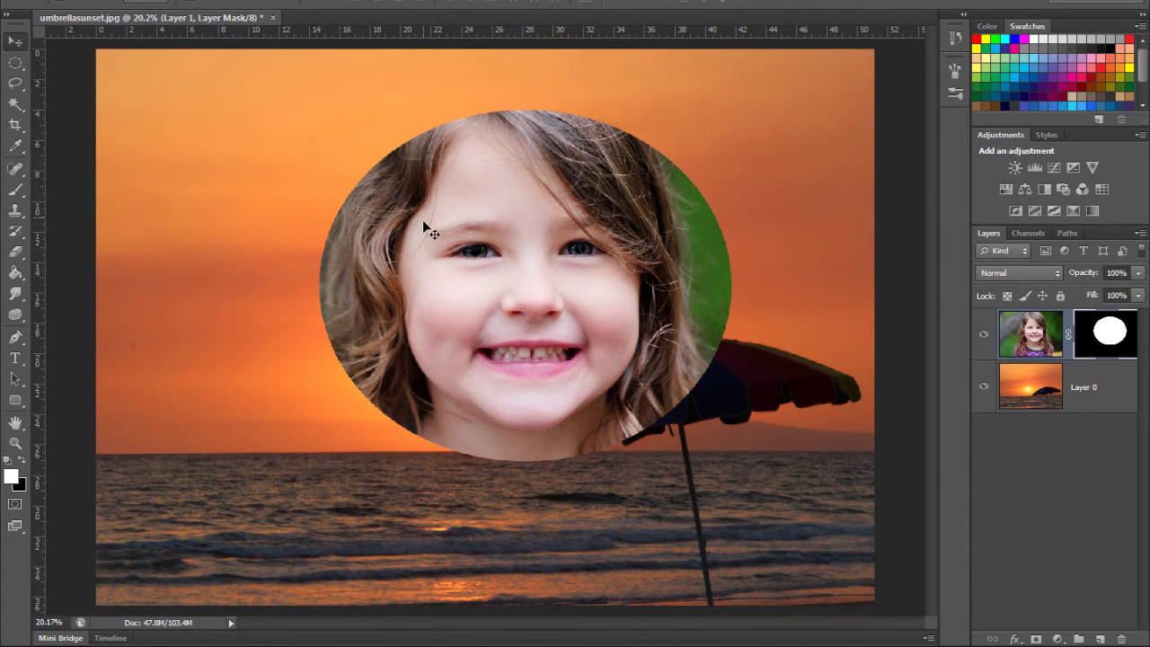
left_click(15, 189)
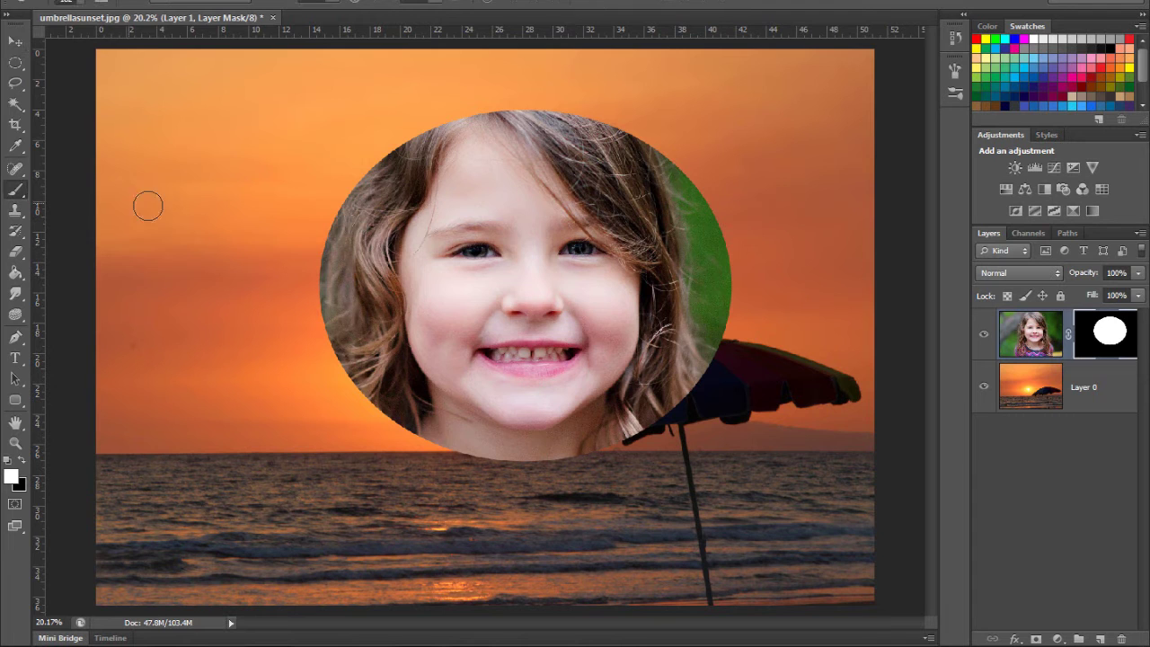
- Paint white on the mask to reveal more hair, then black to hide the left background
mouse_move(357, 228)
left_mouse_down()
mouse_move(301, 373)
mouse_move(395, 454)
left_mouse_up()
mouse_move(699, 203)
left_mouse_down()
mouse_move(669, 121)
mouse_move(737, 337)
mouse_move(608, 457)
left_mouse_up()
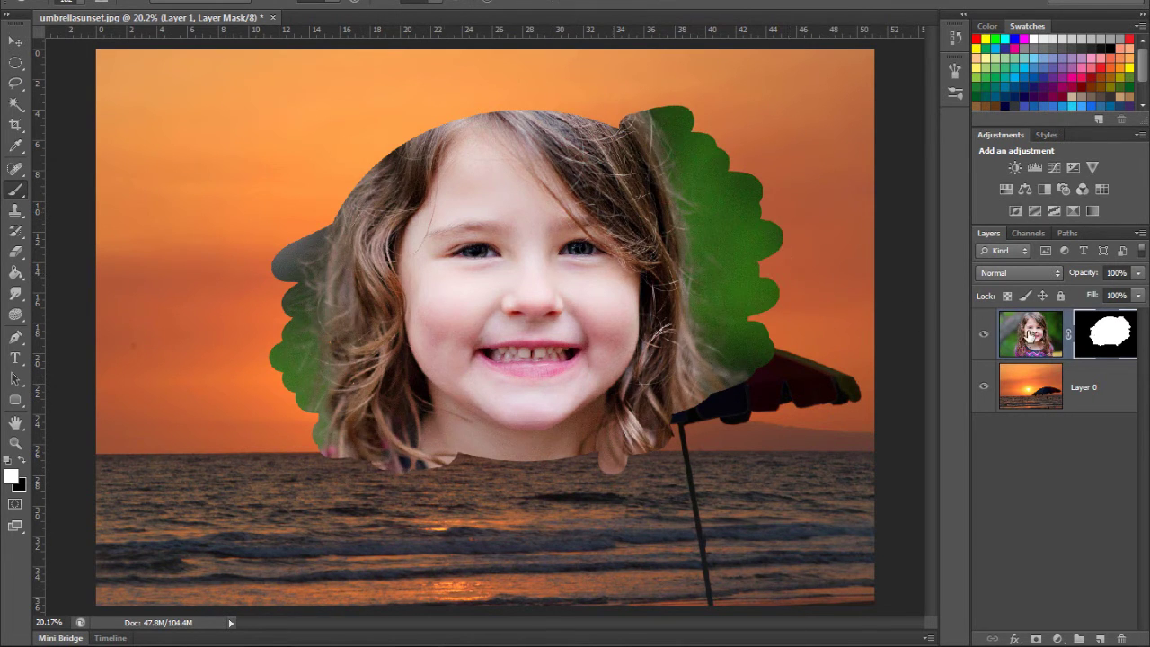
left_click(22, 462)
mouse_move(260, 257)
left_mouse_down()
mouse_move(286, 304)
mouse_move(278, 392)
mouse_move(316, 441)
mouse_move(485, 454)
mouse_move(701, 413)
mouse_move(620, 440)
left_mouse_up()
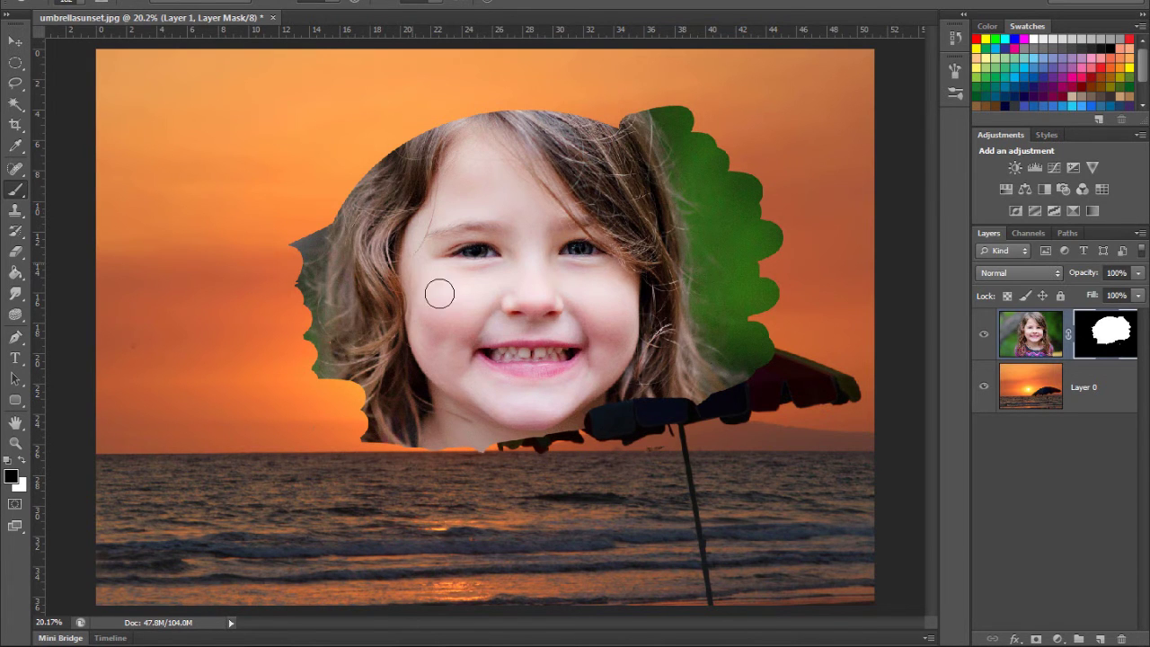
key("v")
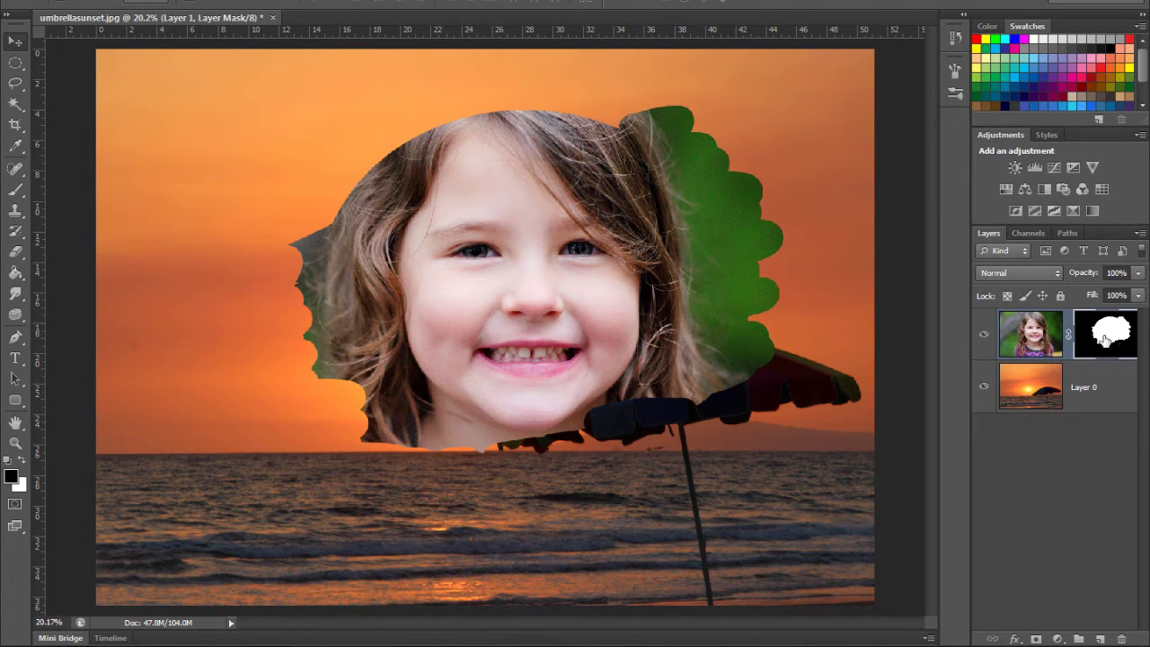
left_click_drag(1104, 339, 1104, 396)
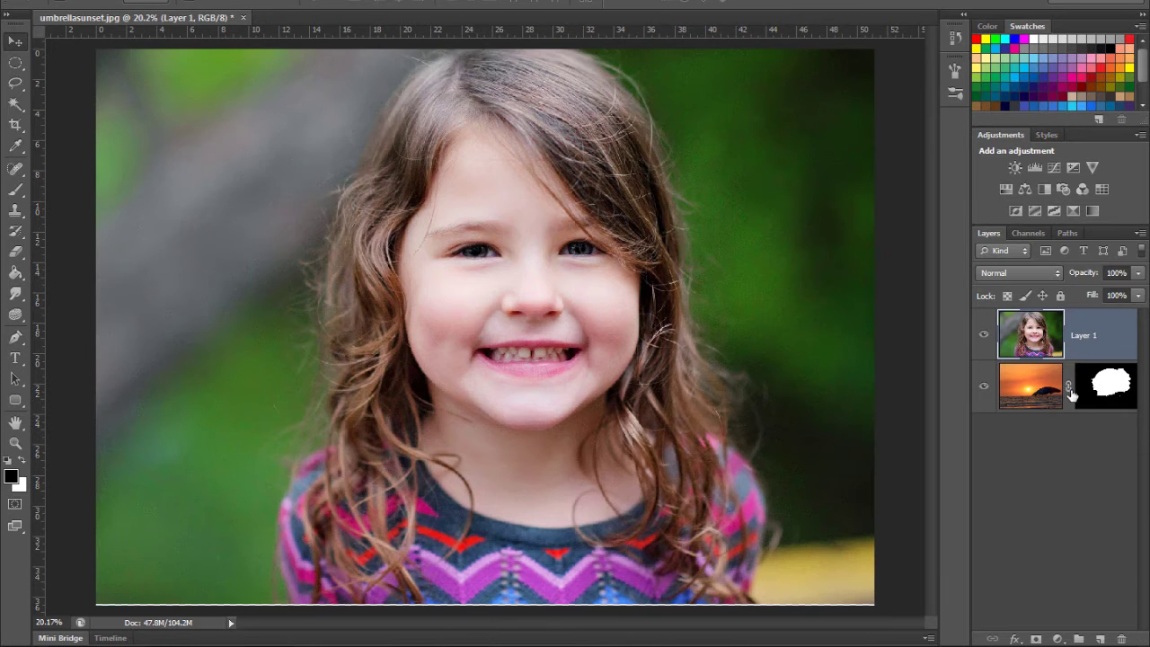
- Unlink the sunset from its moved mask, slide it up-left inside, and group both layers
key("ctrl+comma")
left_click(1069, 386)
left_click(1031, 387)
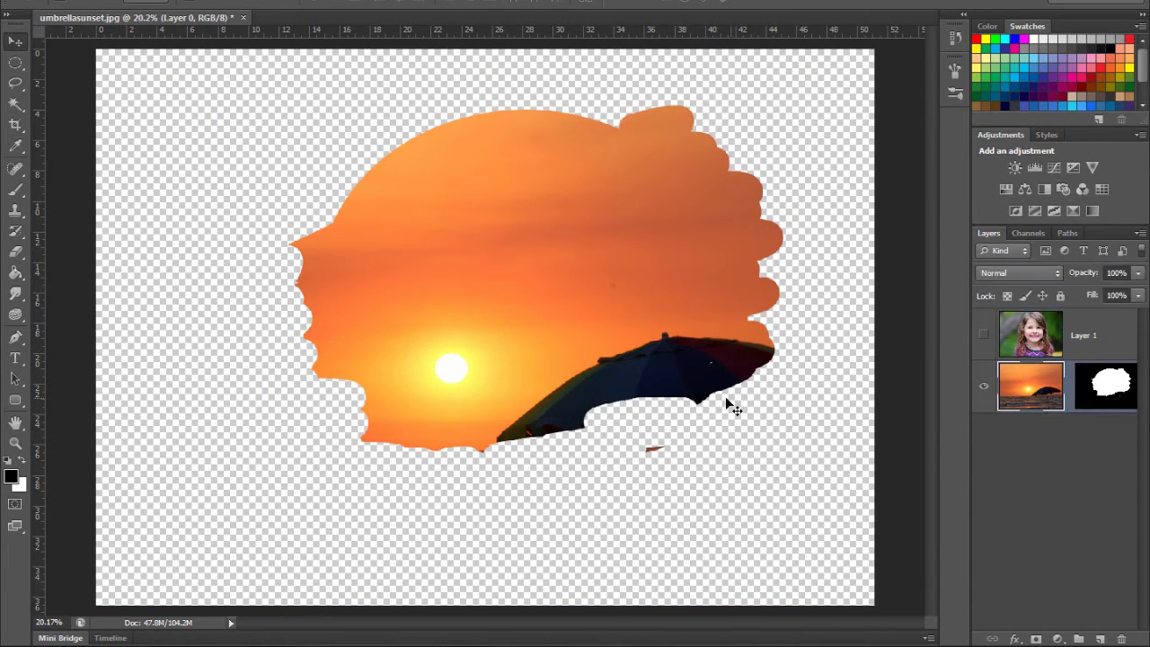
left_click_drag(727, 404, 584, 241)
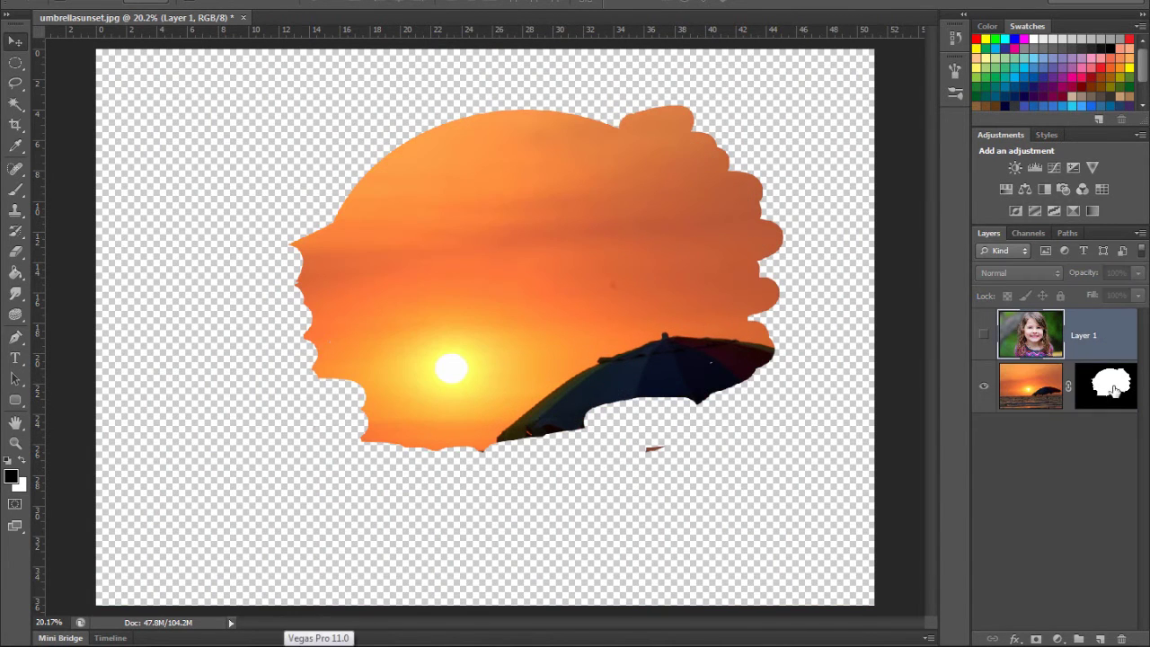
left_click(1113, 343)
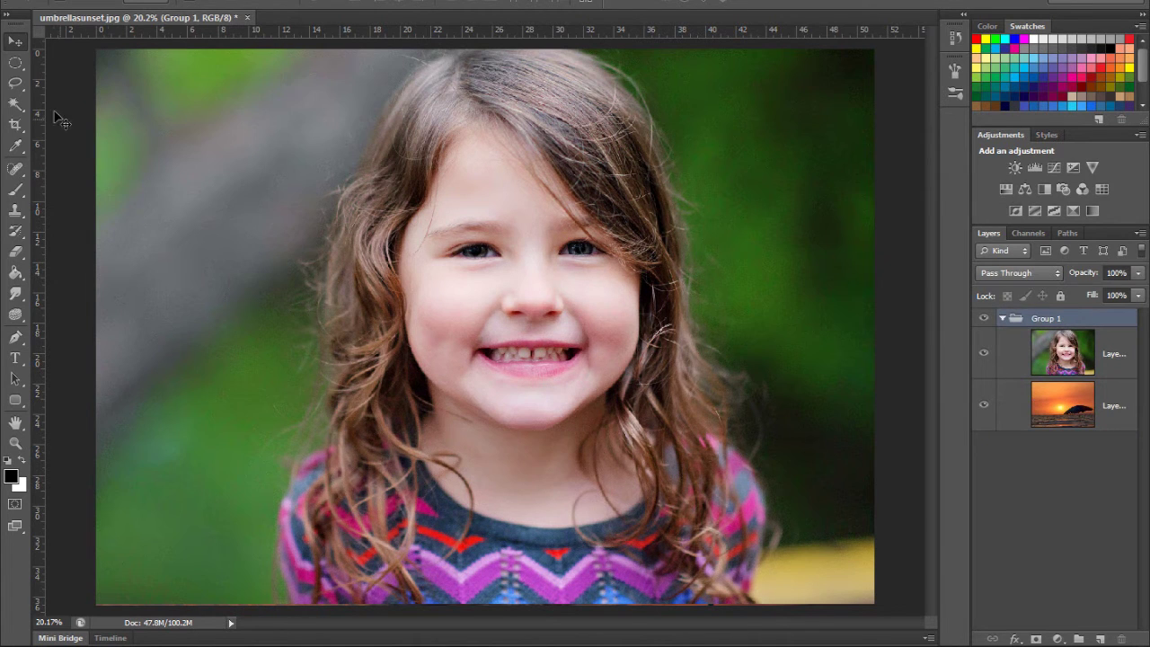
left_click(15, 62)
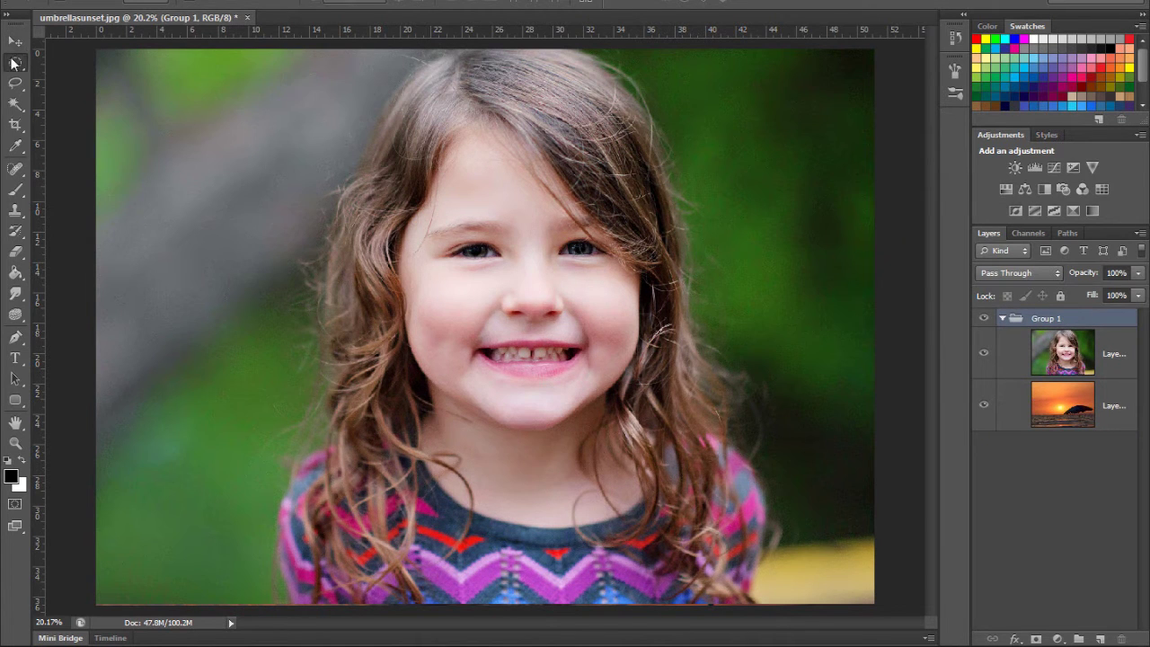
- Try an oval mask on the group with the photo repositioned, then undo to ungrouped layers
mouse_move(337, 178)
left_mouse_down()
mouse_move(674, 385)
mouse_move(724, 464)
left_mouse_up()
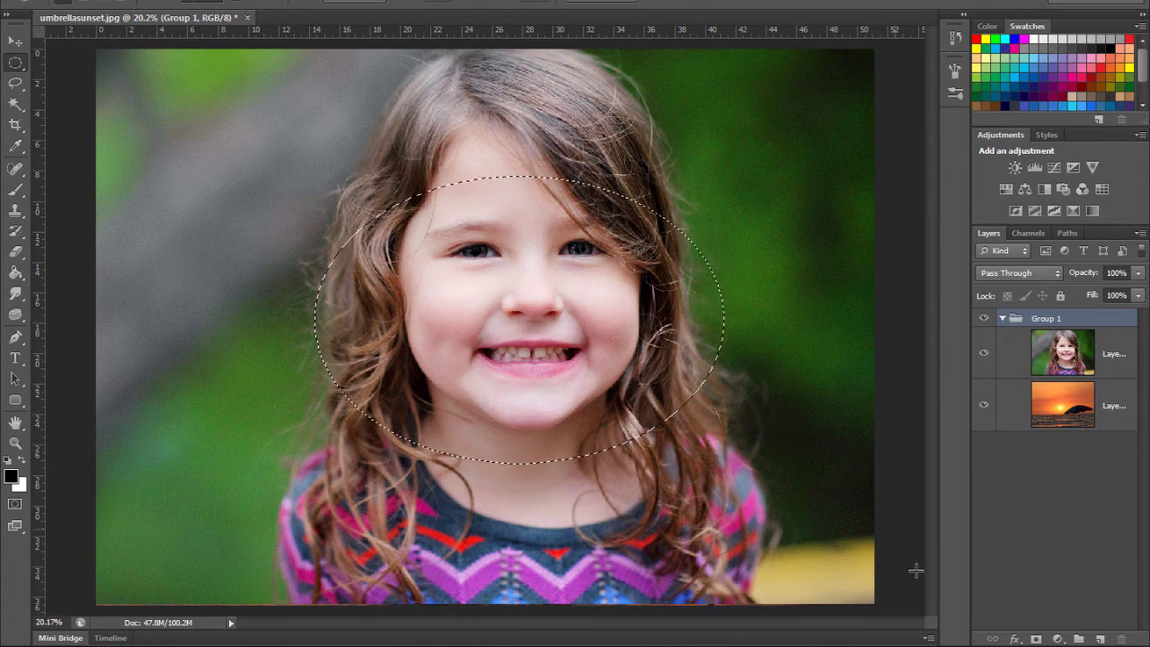
left_click(1036, 639)
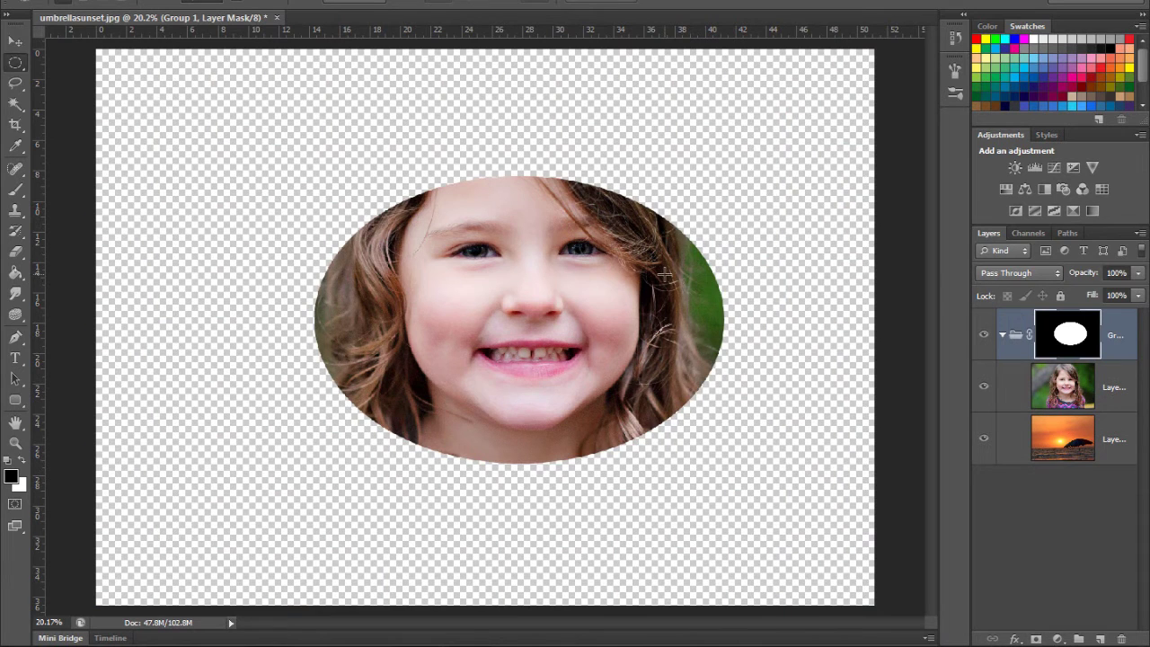
left_click(14, 41)
left_click(1079, 387)
mouse_move(524, 365)
left_mouse_down()
mouse_move(519, 316)
mouse_move(242, 406)
mouse_move(666, 302)
left_mouse_up()
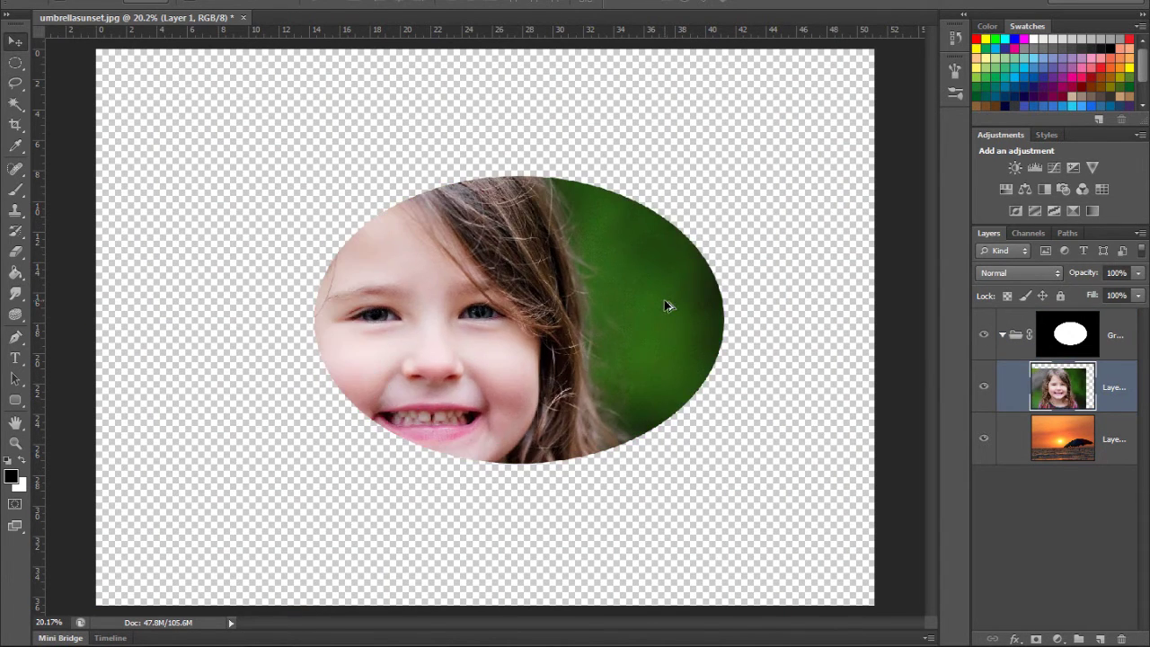
key("ctrl+shift+g")
- Try a normal and an Alt-inverted oval mask on Layer 1, undoing each
left_click(16, 62)
left_click_drag(311, 120, 705, 446)
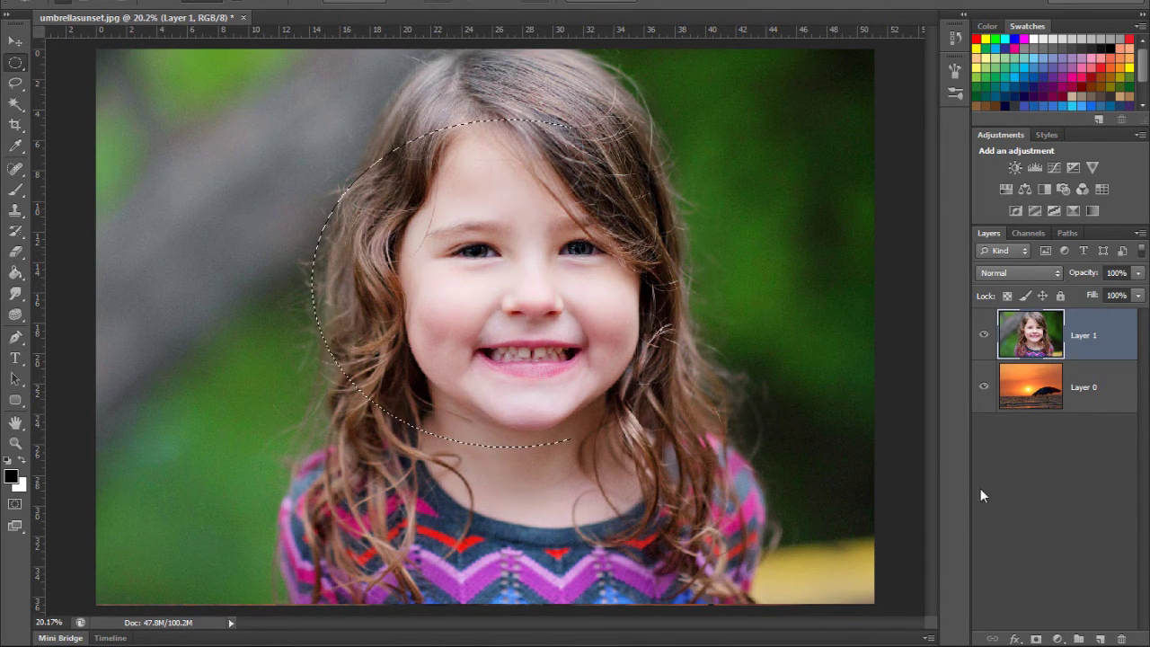
left_click(1037, 639)
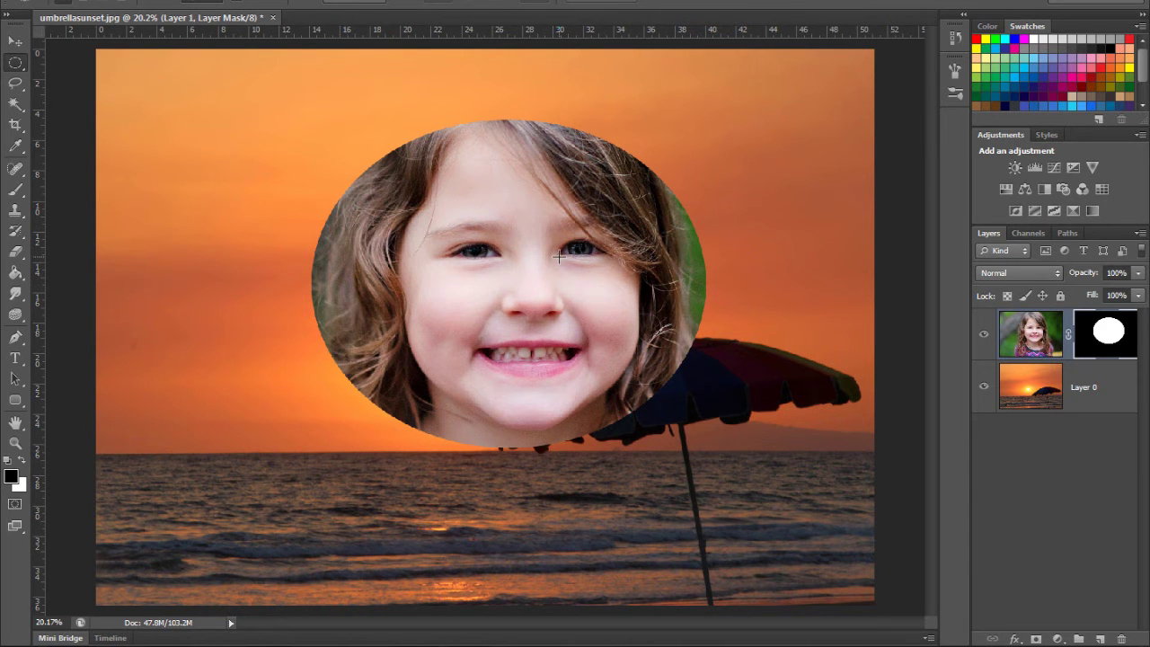
key("ctrl+z")
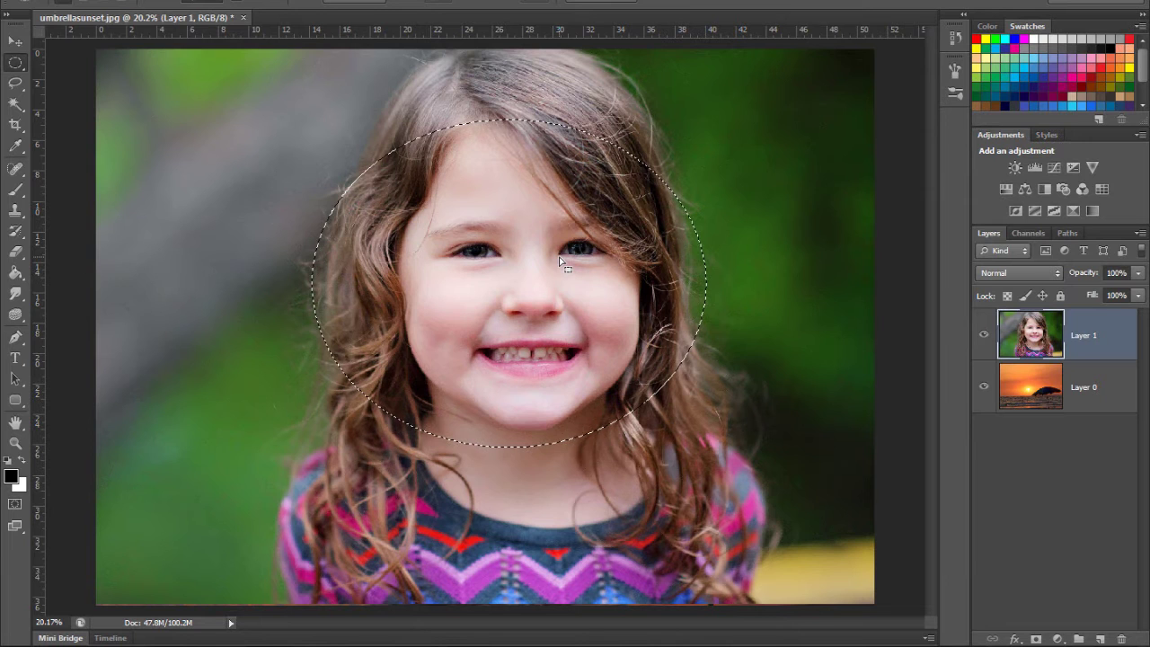
left_click(1036, 639, "alt")
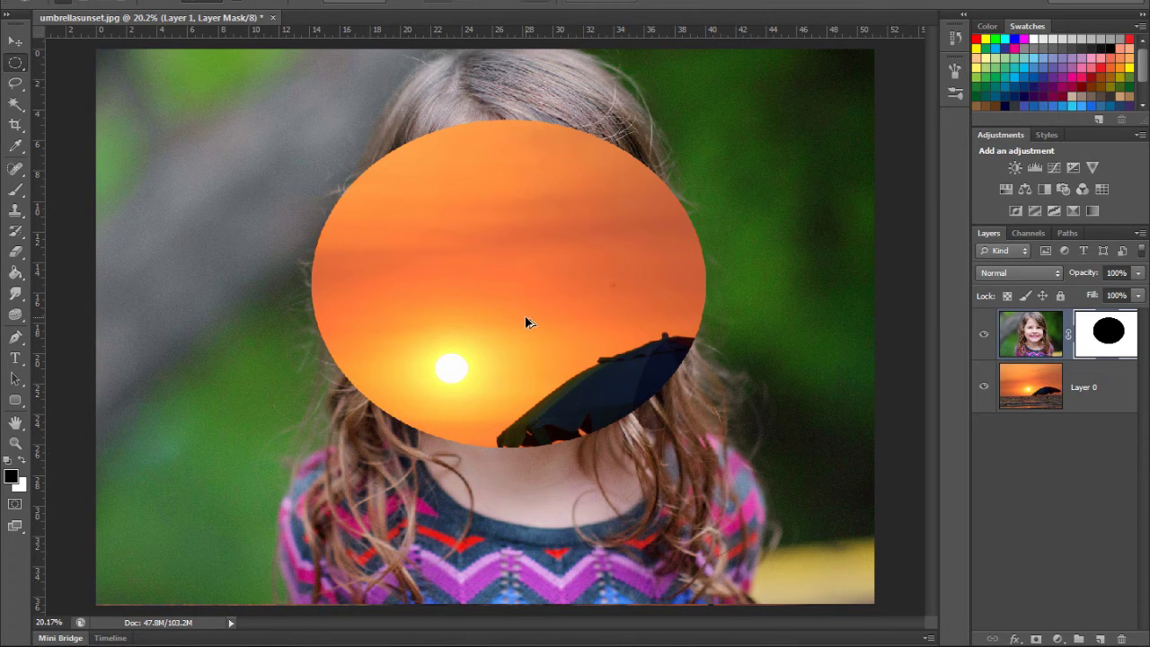
key("ctrl+z")
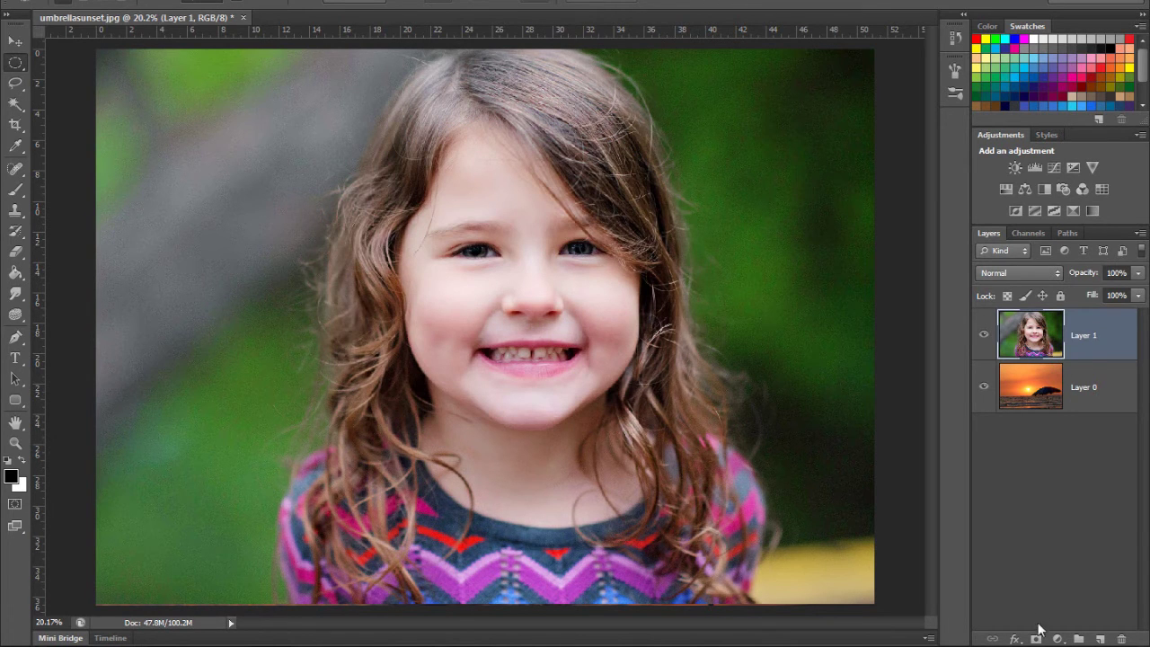
left_click(1036, 637)
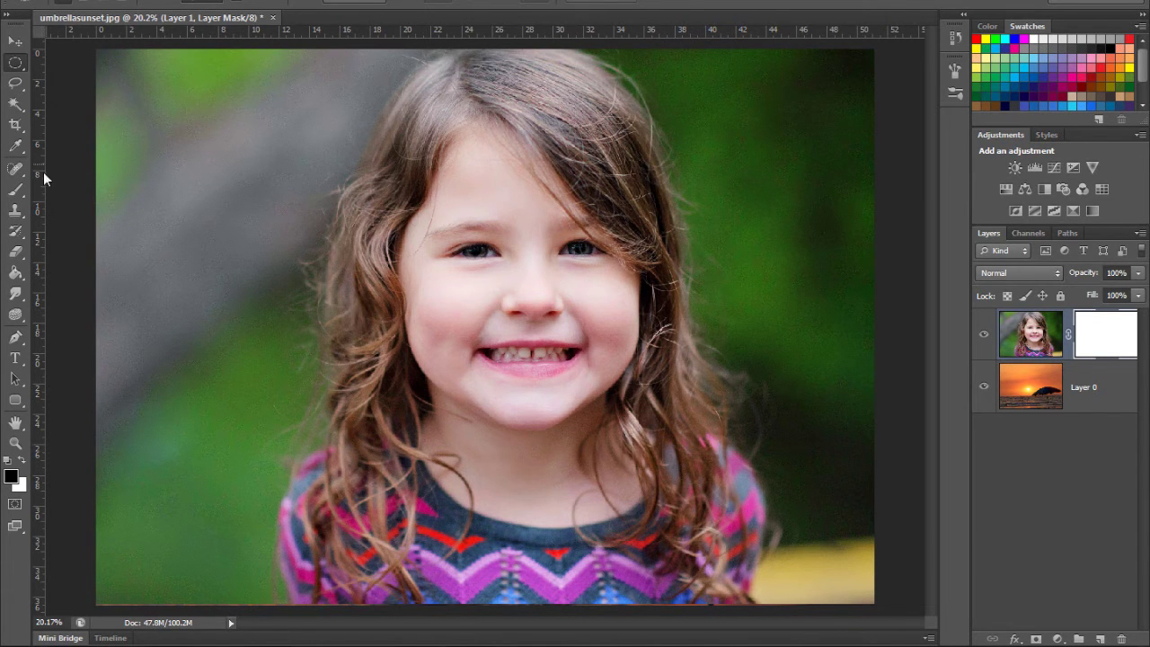
left_click(18, 191)
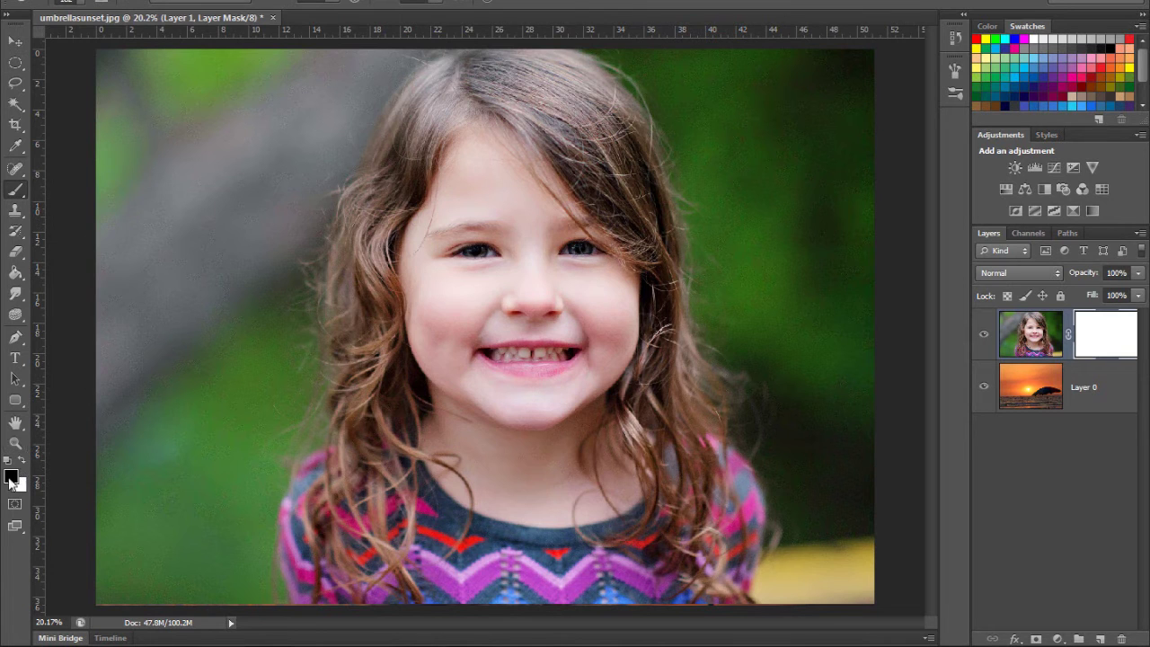
mouse_move(629, 160)
left_mouse_down()
mouse_move(660, 319)
mouse_move(506, 488)
mouse_move(710, 486)
left_mouse_up()
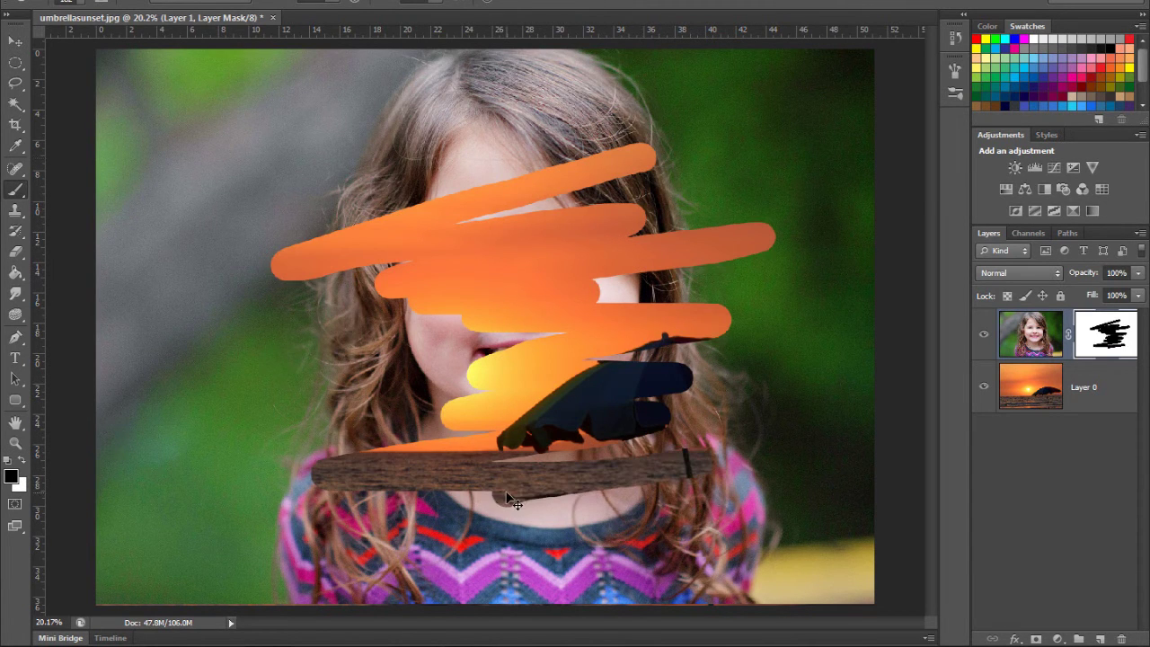
key("ctrl+BackSpace")
key("Delete")
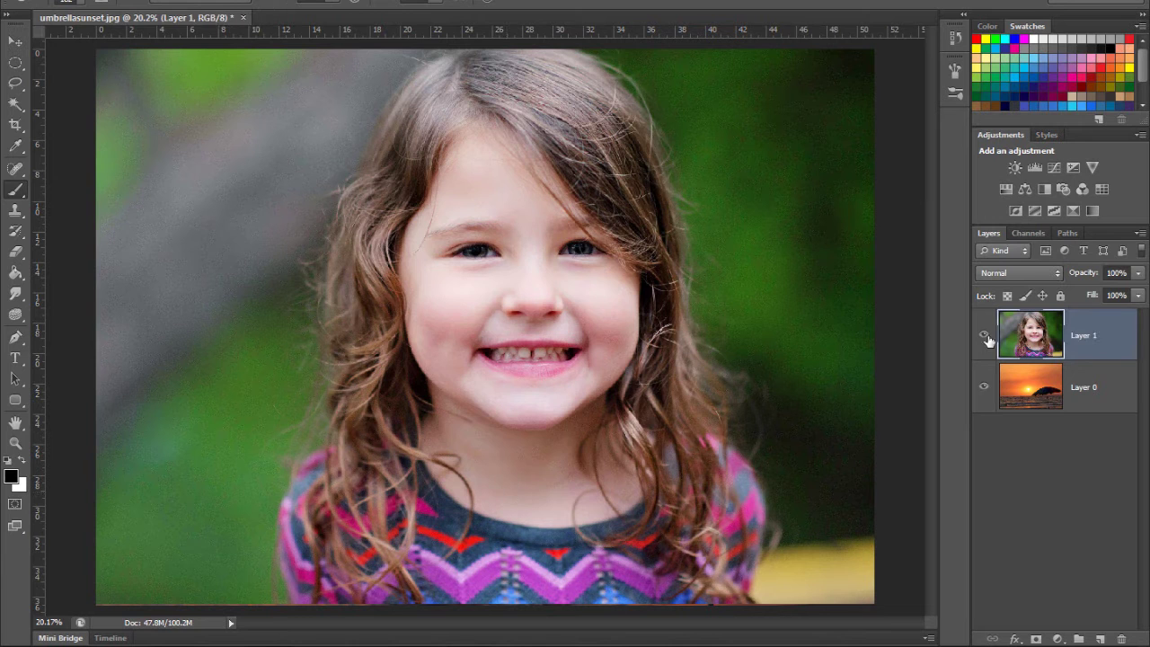
left_click(1035, 639, "alt")
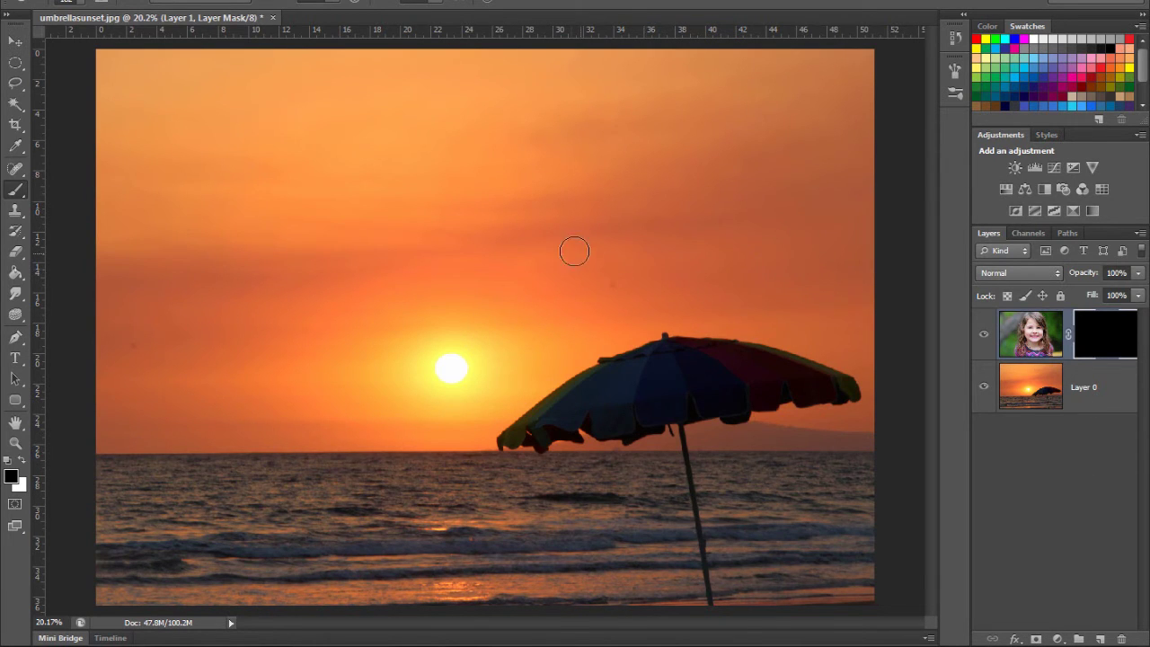
left_click(22, 460)
left_click_drag(597, 155, 795, 532)
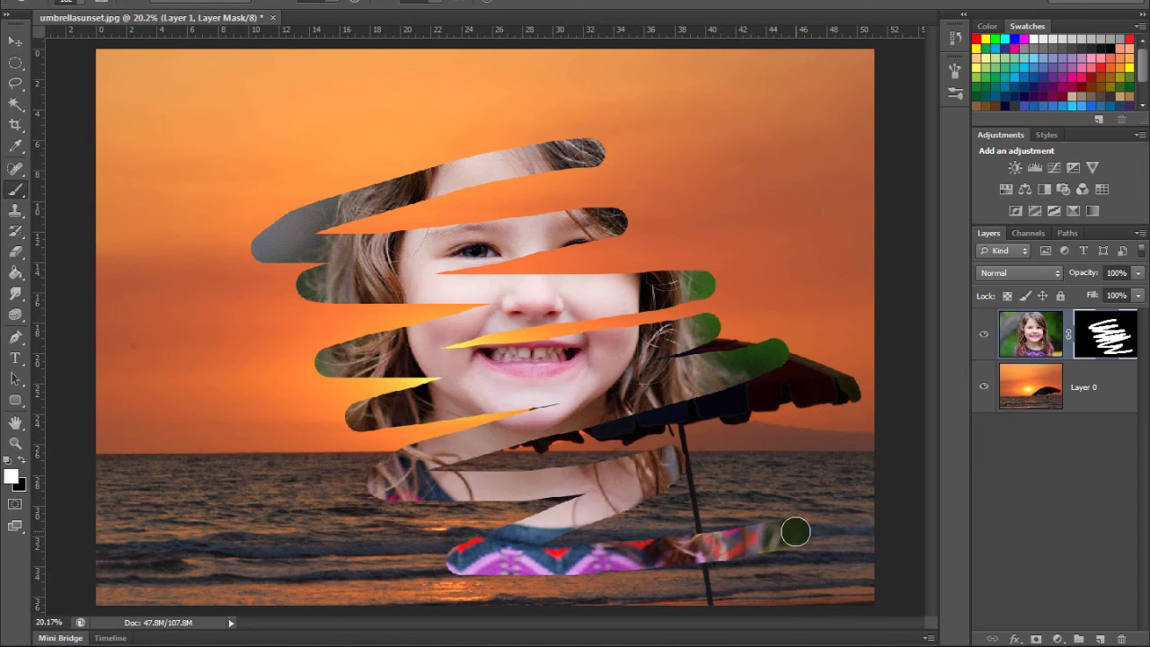
key("ctrl+alt+z")
key("ctrl+alt+z")
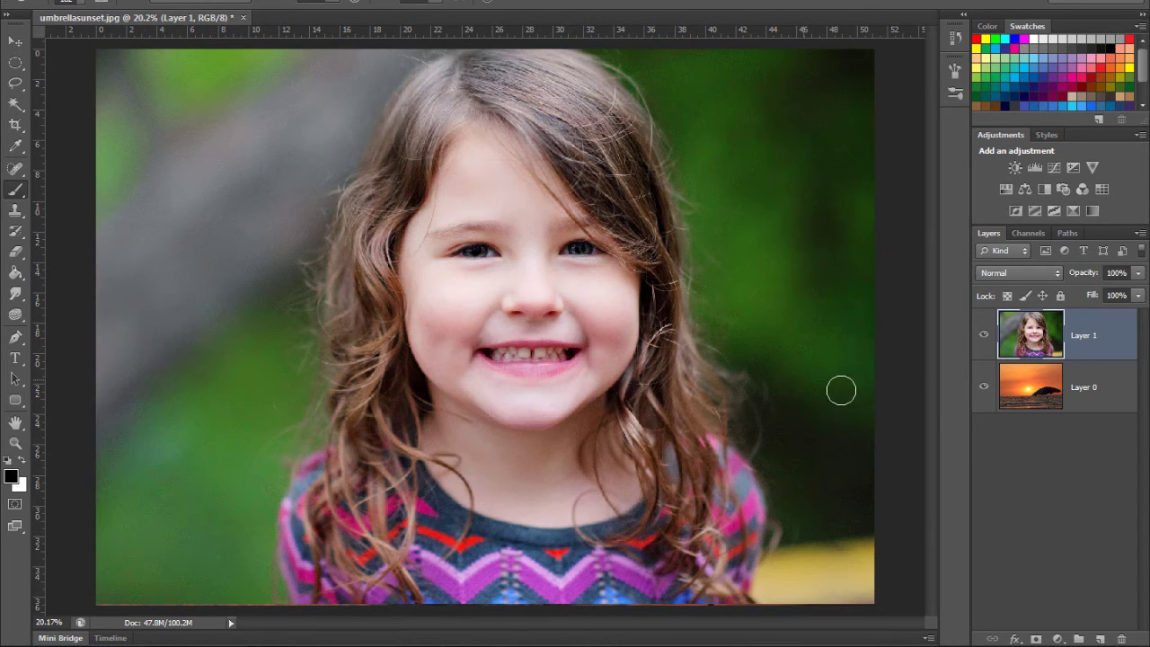
left_click(1040, 388)
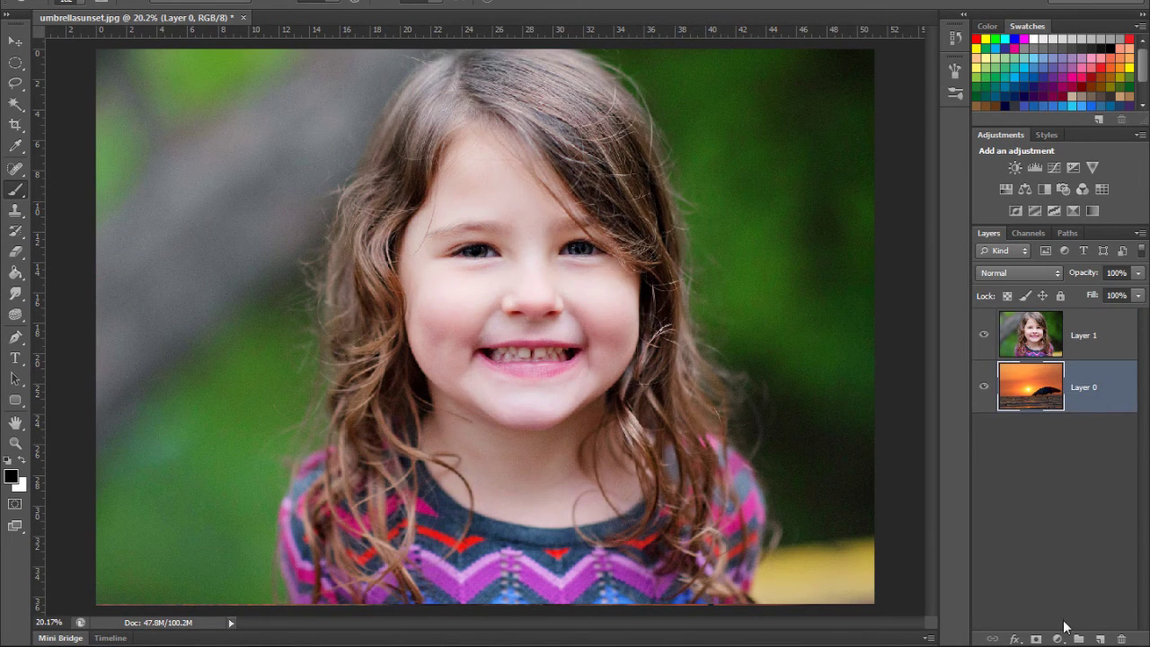
- Draw a rounded rectangle over the face area on a new layer above the sunset
left_click(1100, 639)
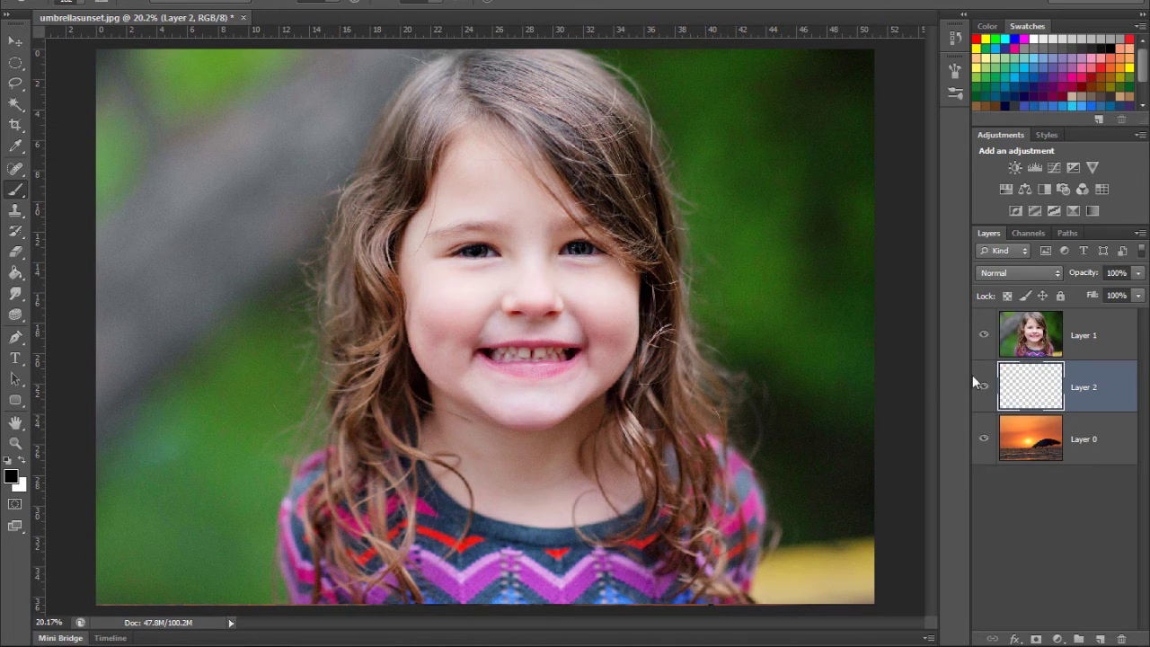
left_click(15, 400)
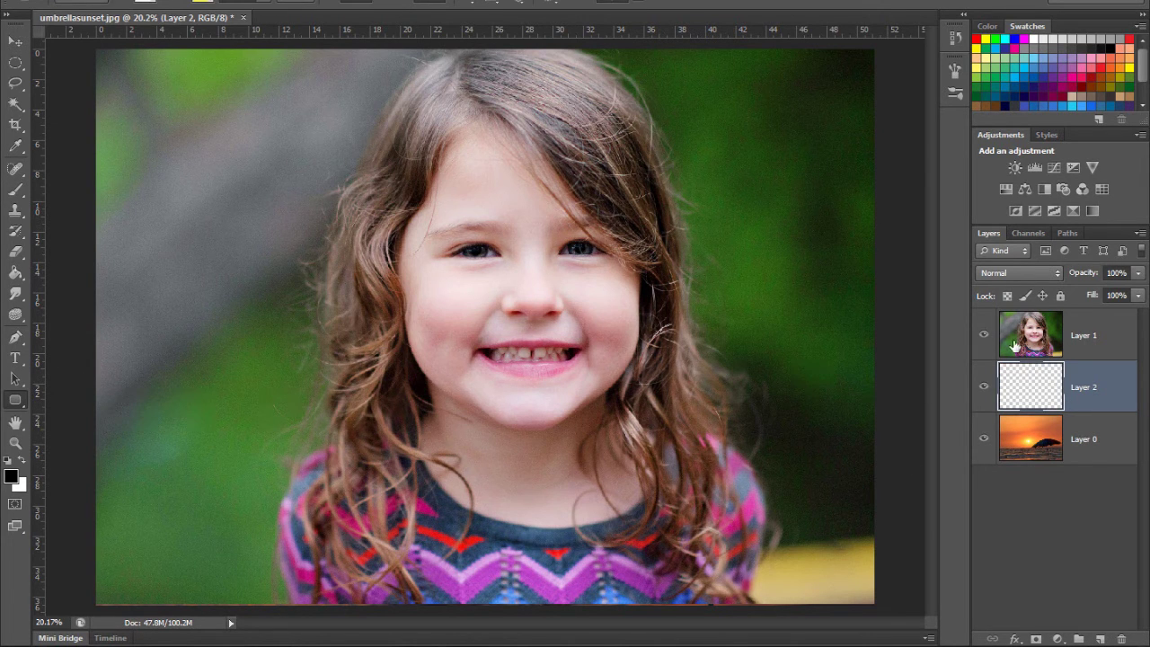
left_click(983, 335)
left_click_drag(313, 188, 783, 461)
left_click(983, 335)
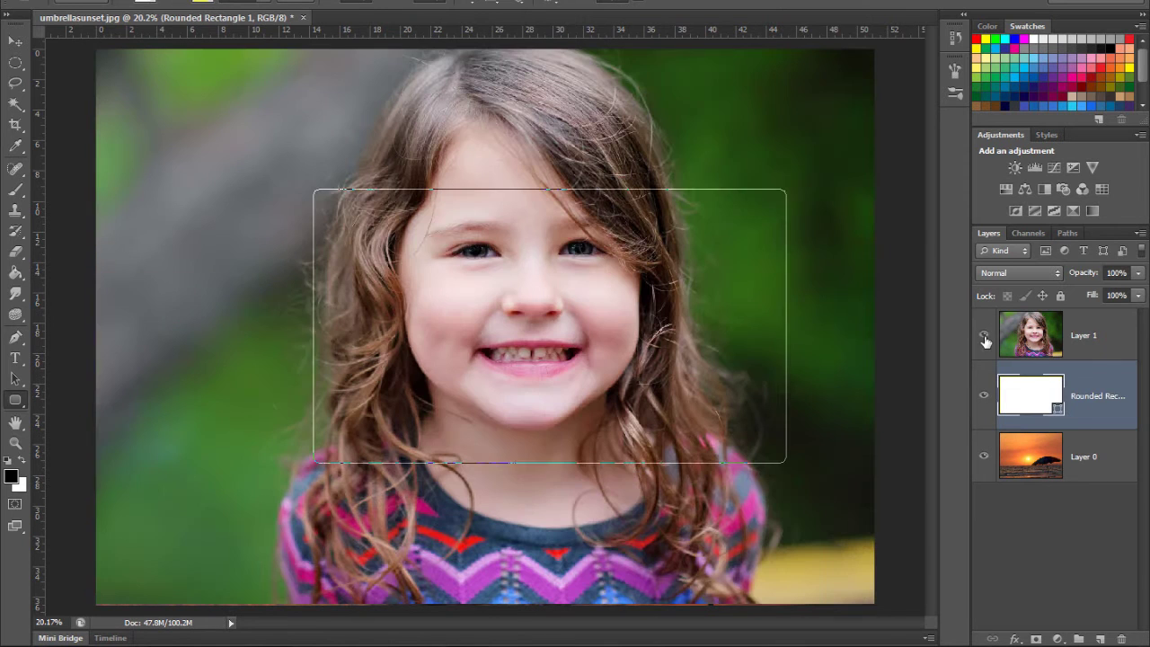
- Clip the girl photo layer to the rounded rectangle shape
left_click(1071, 337)
right_click(1068, 335)
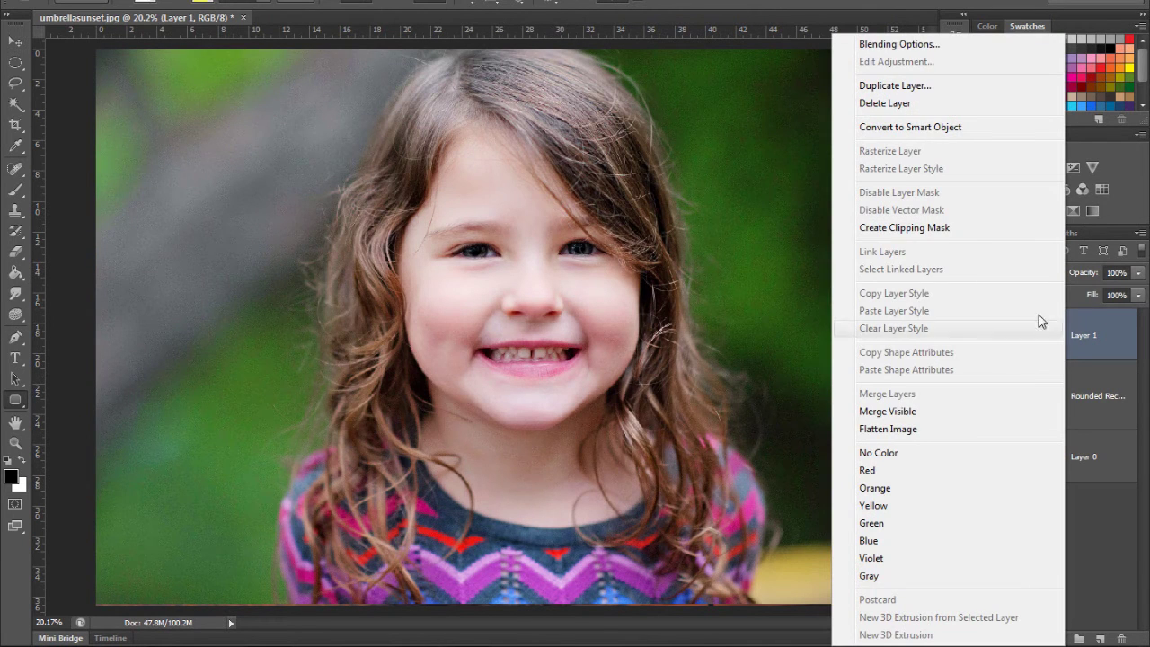
left_click(961, 232)
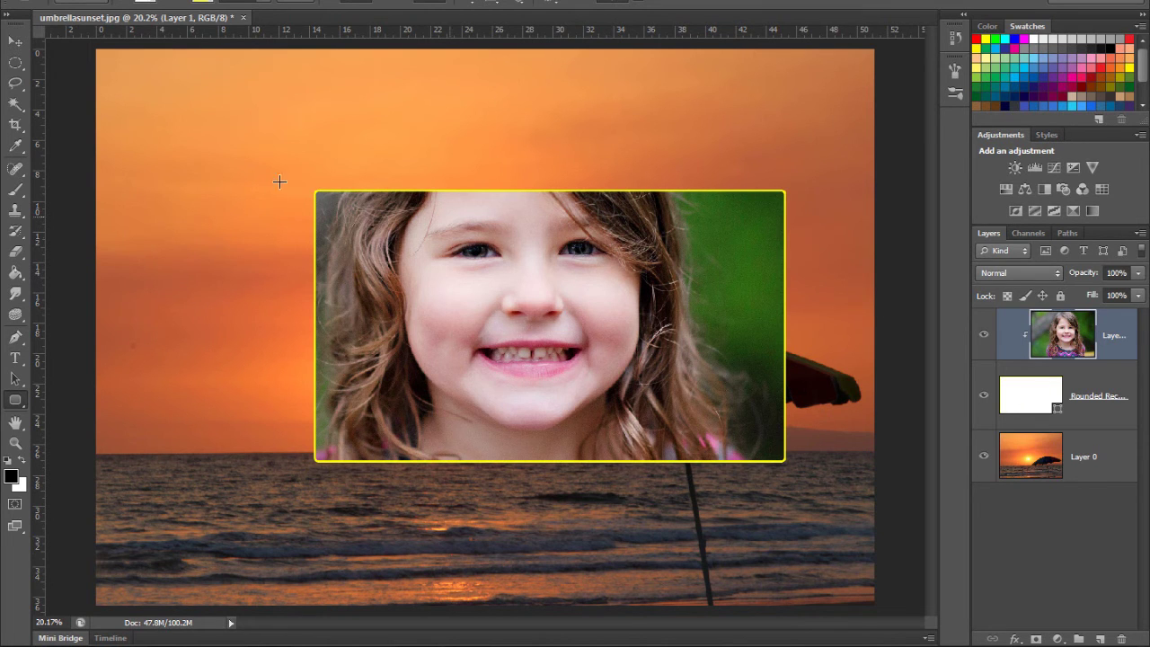
- Shift the girl photo slightly up and left within the rounded frame
left_click(14, 44)
left_click_drag(462, 333, 477, 368)
mouse_move(545, 343)
left_mouse_down()
mouse_move(538, 324)
mouse_move(540, 423)
left_mouse_up()
- Move the rounded-rectangle frame with its clipped photo, then release the clipping mask
left_click(1045, 401)
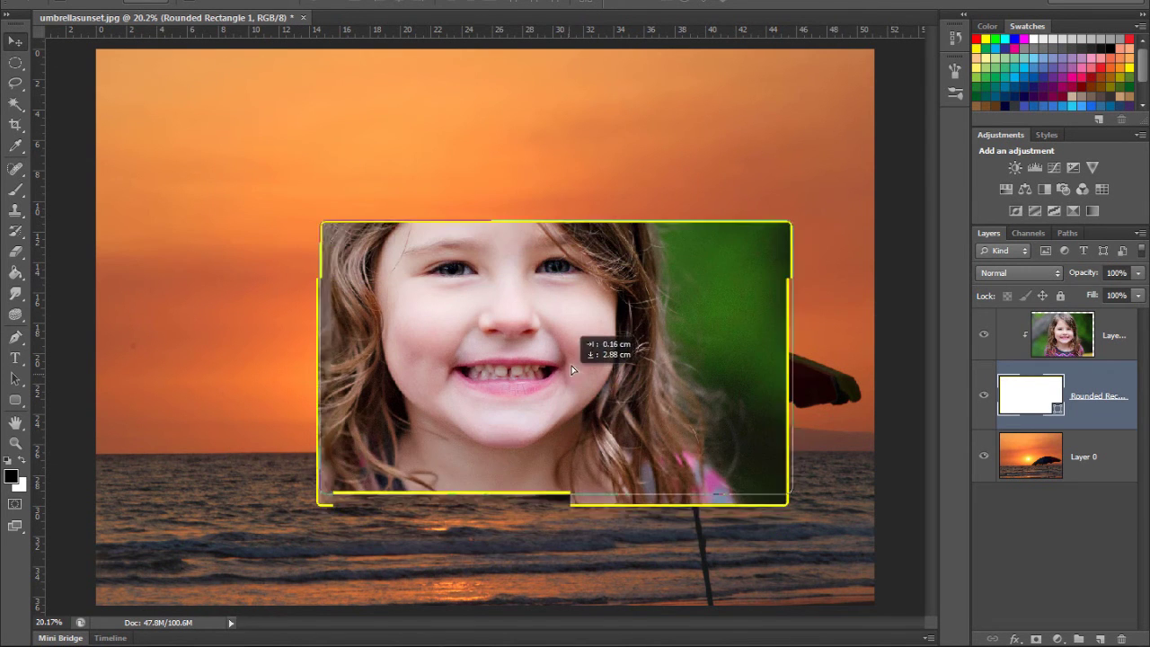
left_click_drag(540, 422, 605, 356)
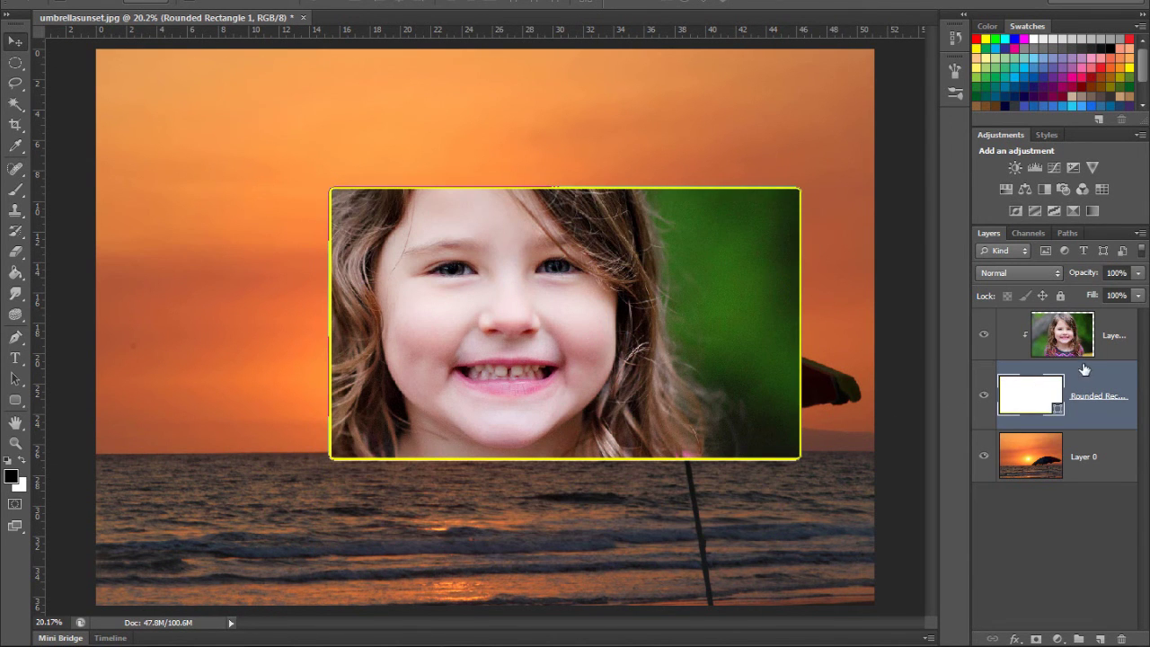
right_click(1092, 341)
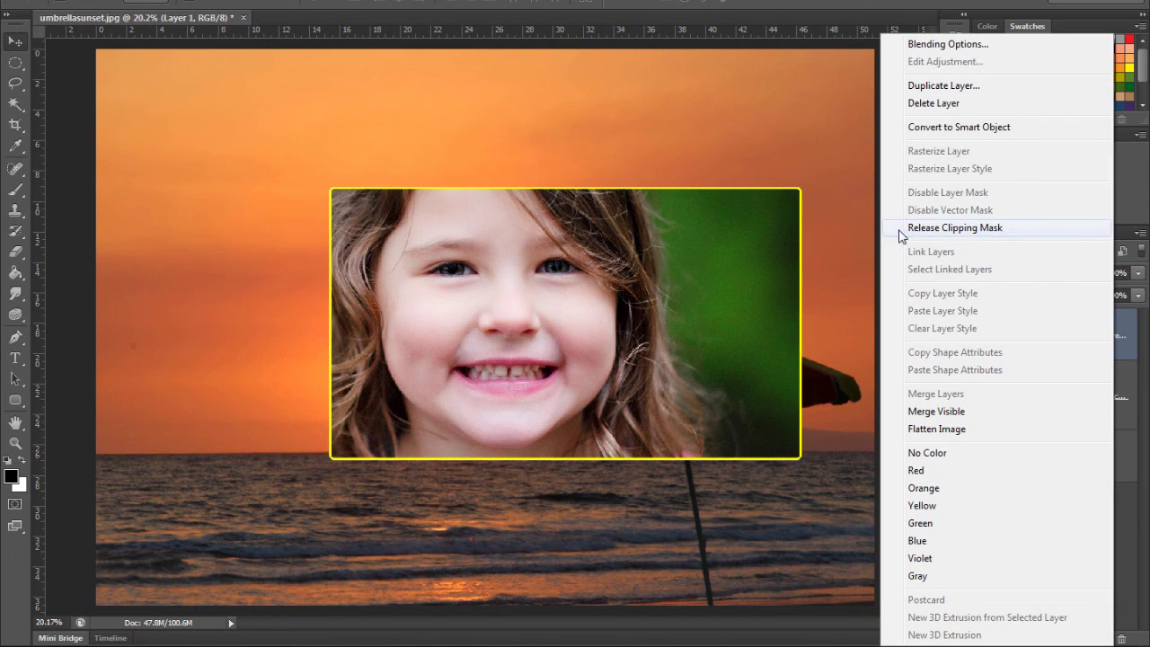
left_click(954, 227)
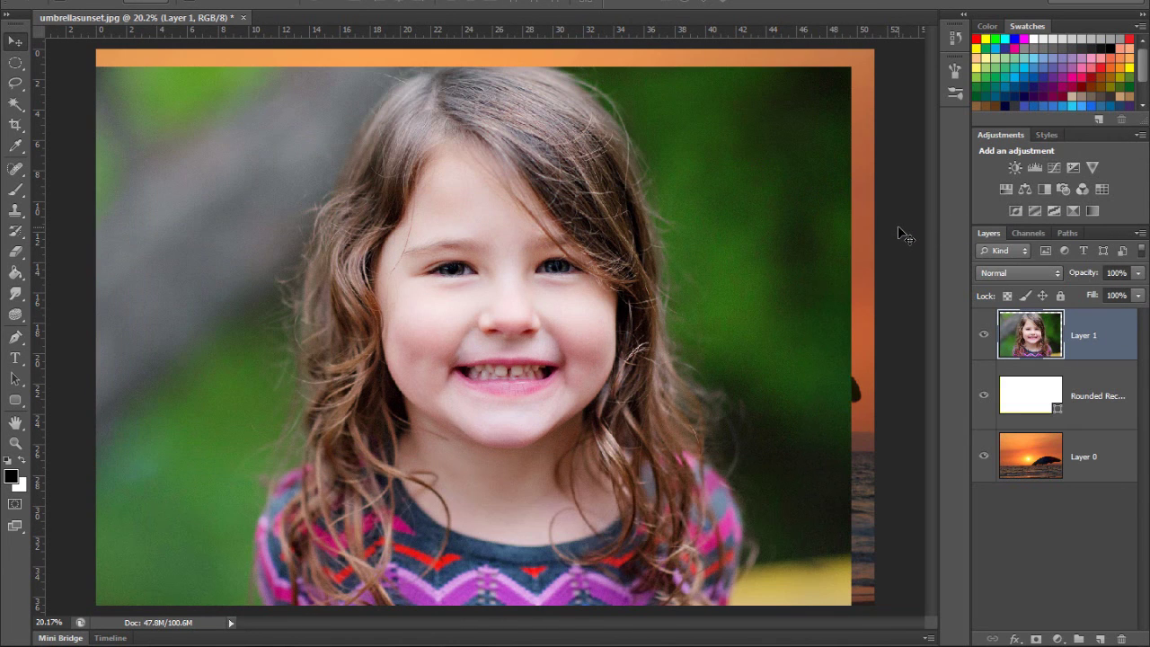